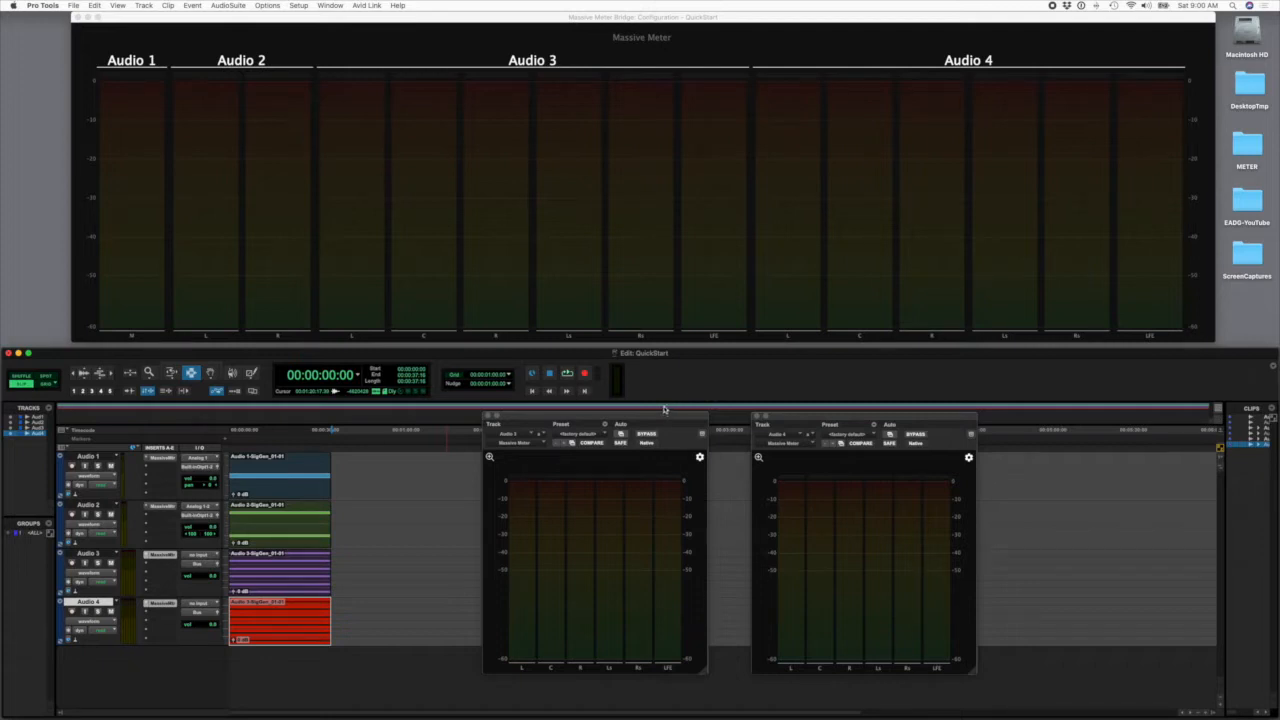
{"action": "left_click", "coordinate": [620, 162]}
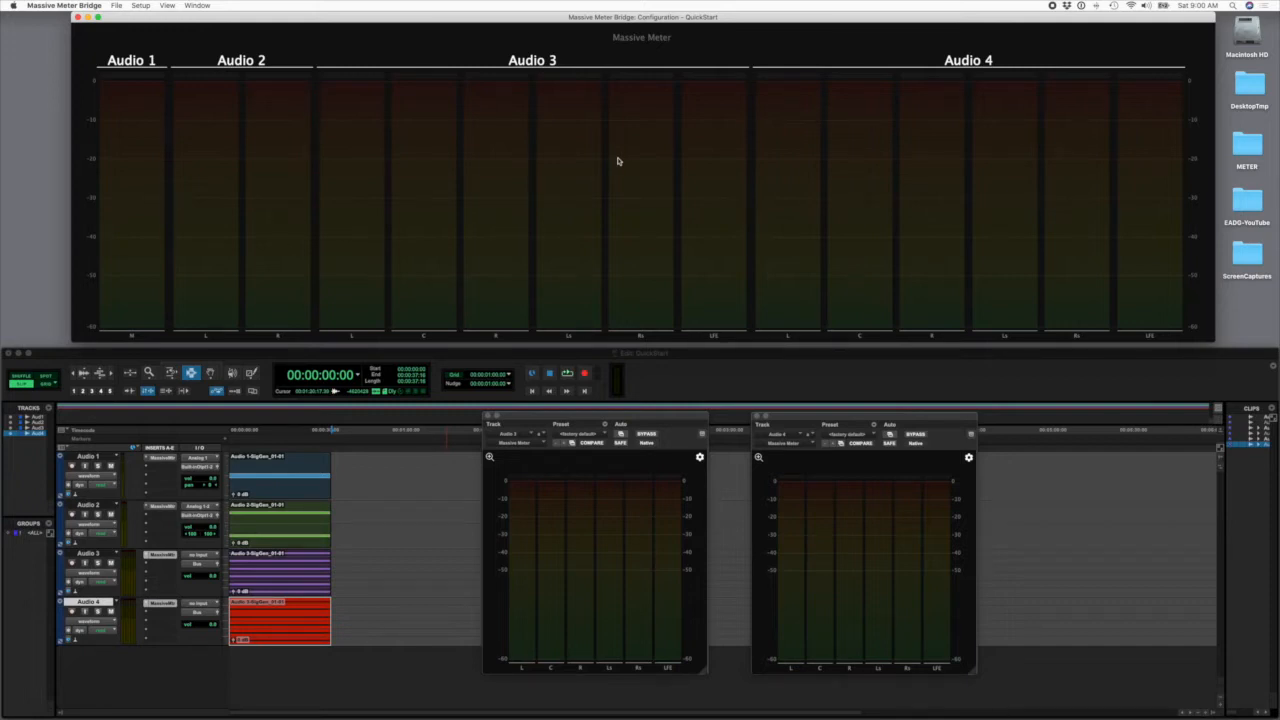
{"action": "mouse_move", "coordinate": [431, 20]}
{"action": "left_mouse_down"}
{"action": "mouse_move", "coordinate": [432, 34]}
{"action": "mouse_move", "coordinate": [434, 16]}
{"action": "left_mouse_up"}
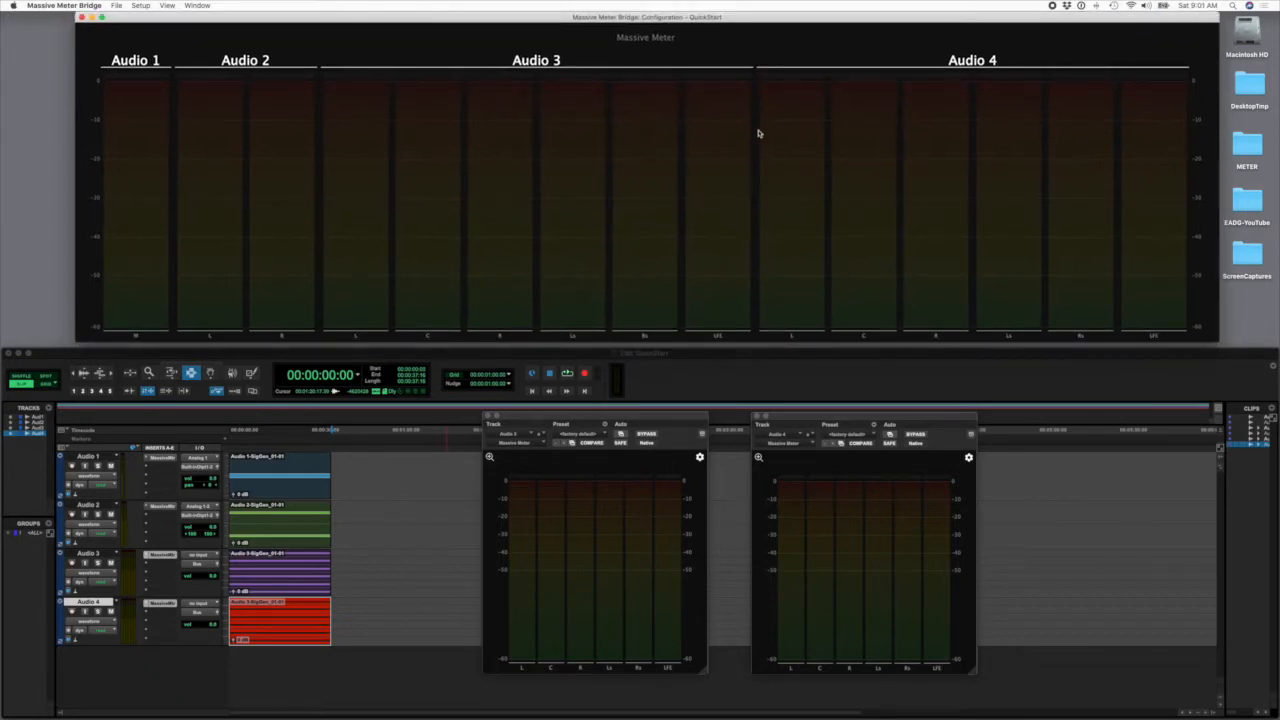
{"action": "left_click", "coordinate": [740, 354]}
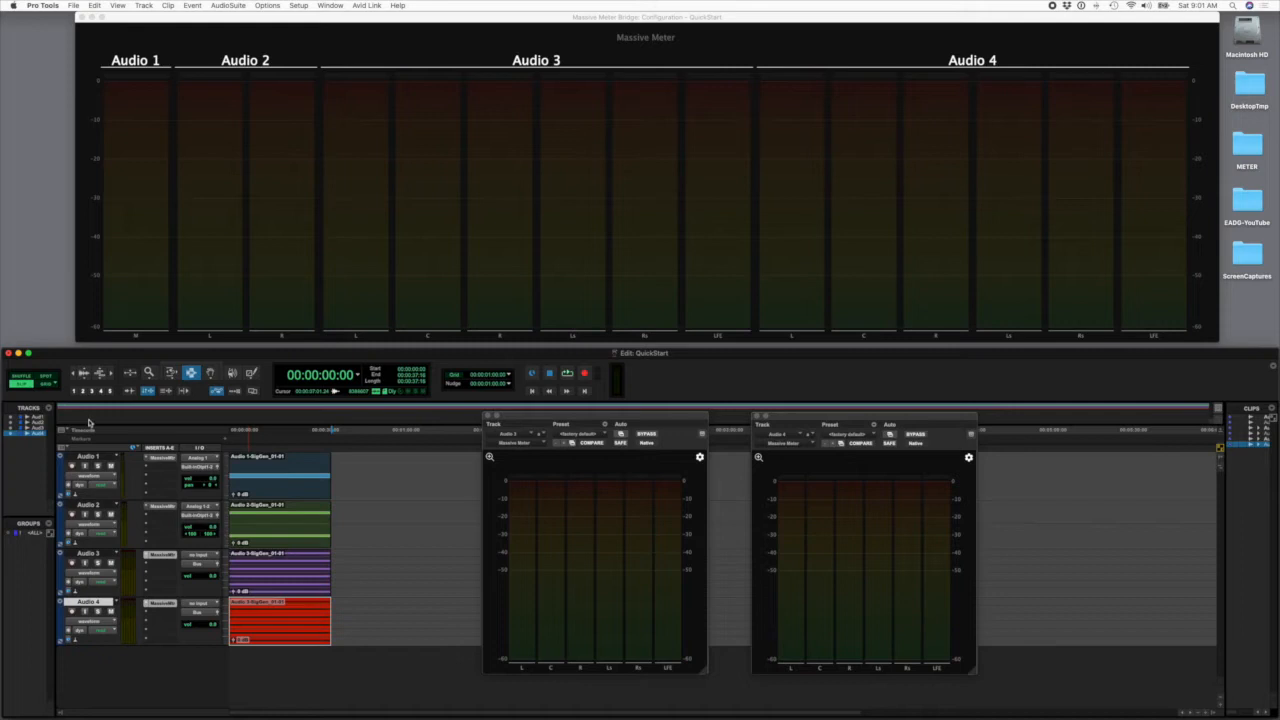
Review the Massive Meter plug-in's settings on Audio 3, including its system name, custom track name and network interface
{"action": "mouse_move", "coordinate": [116, 708]}
{"action": "left_click_drag", "start_coordinate": [620, 434], "coordinate": [601, 220]}
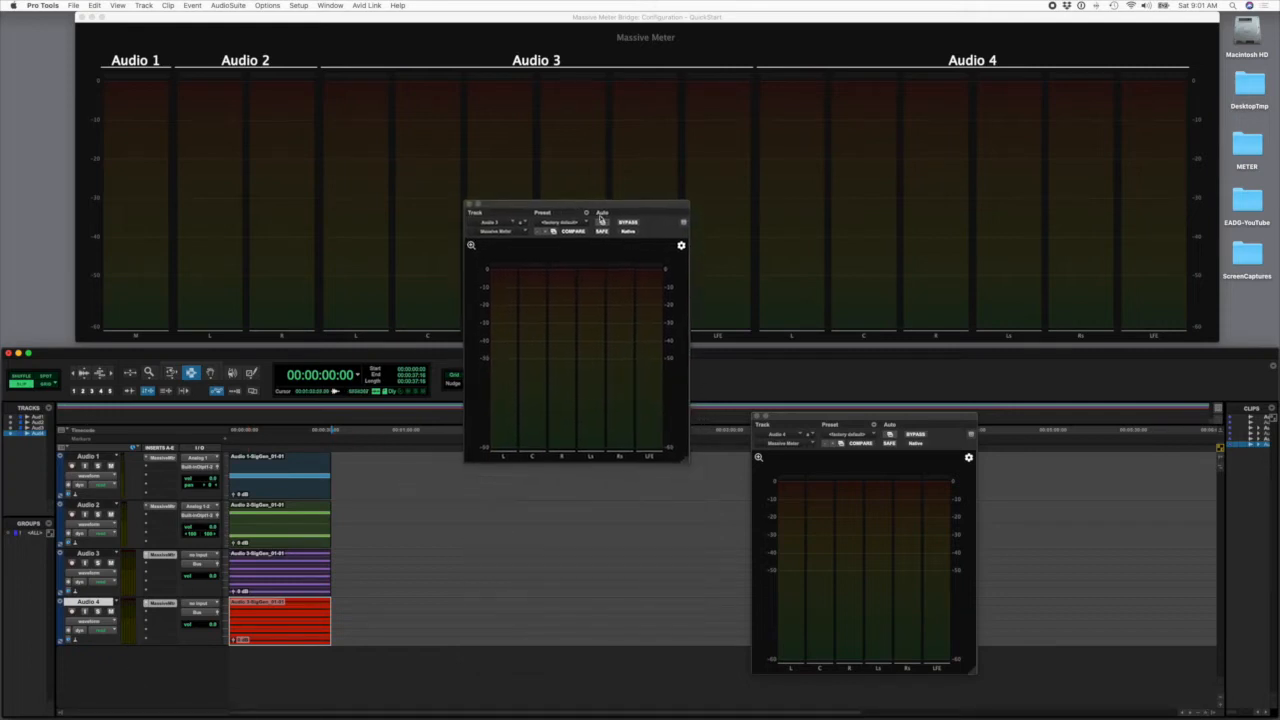
{"action": "left_click", "coordinate": [681, 246]}
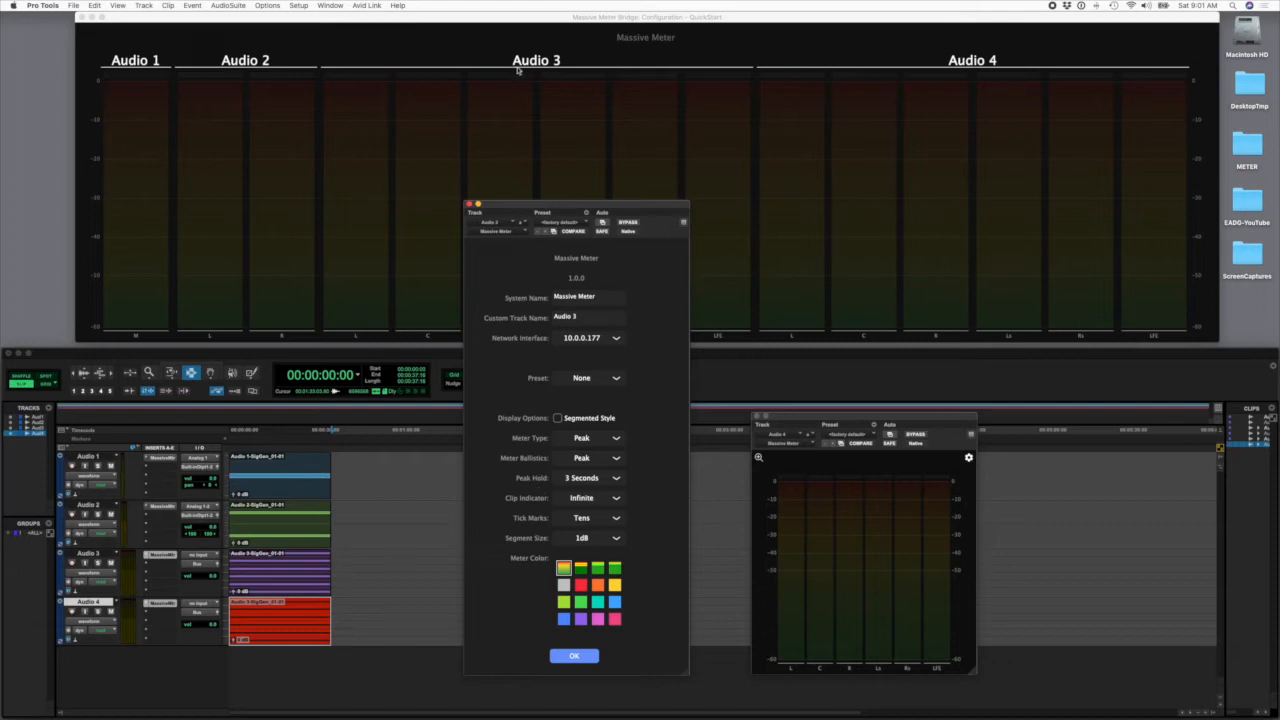
{"action": "left_click", "coordinate": [589, 659]}
{"action": "left_click_drag", "start_coordinate": [591, 209], "coordinate": [619, 428]}
Switch to Massive Meter Bridge and check which systems are included in the QuickStart configuration
{"action": "left_click", "coordinate": [536, 258]}
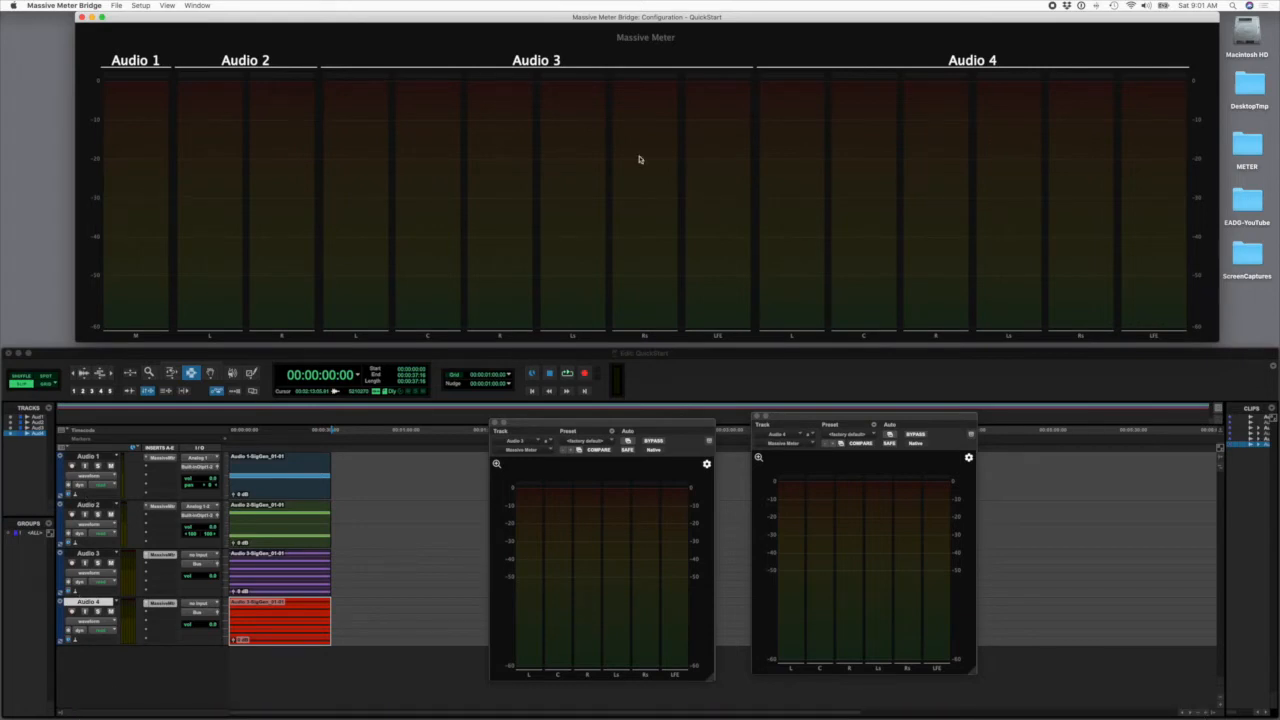
{"action": "left_click", "coordinate": [141, 5]}
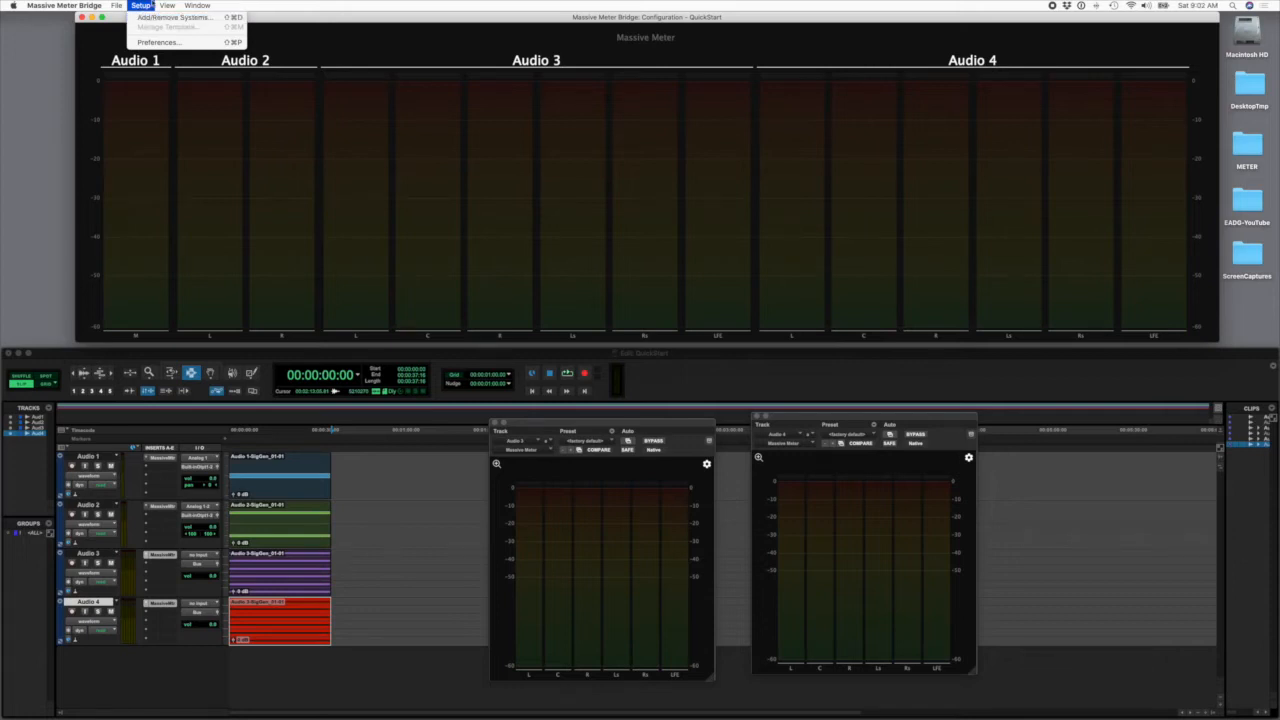
{"action": "left_click", "coordinate": [175, 17]}
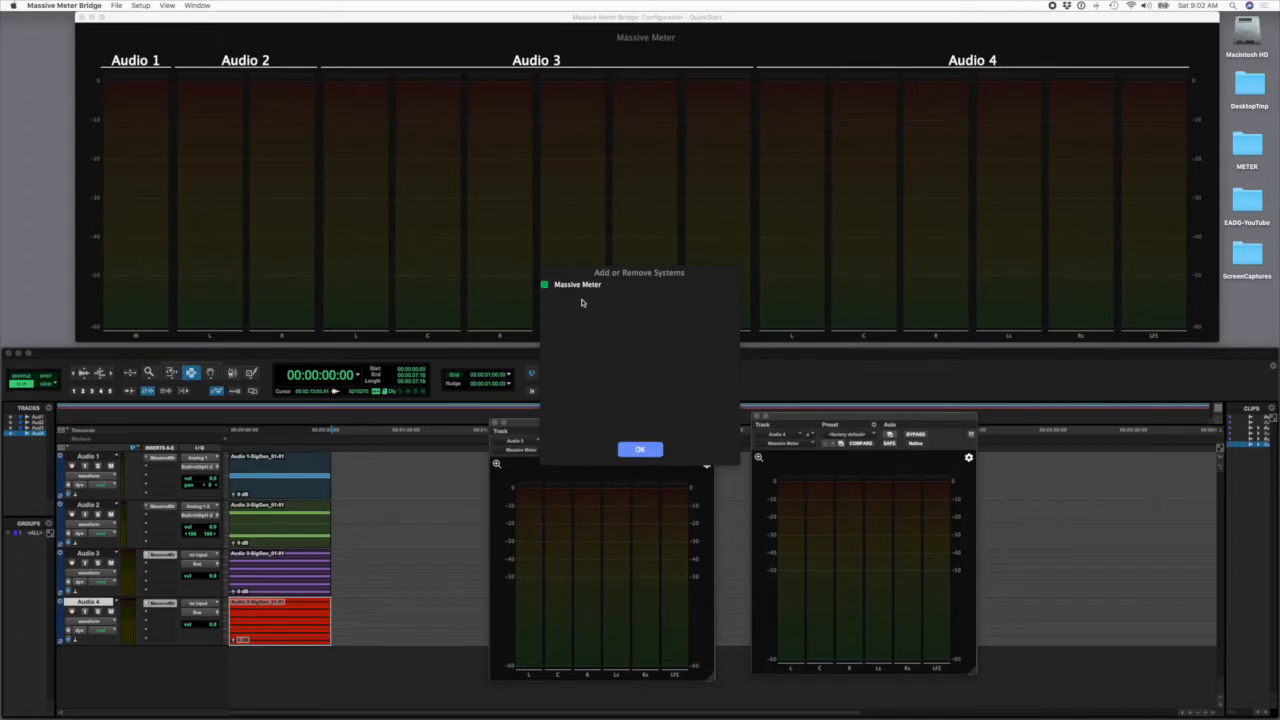
{"action": "left_click", "coordinate": [642, 449]}
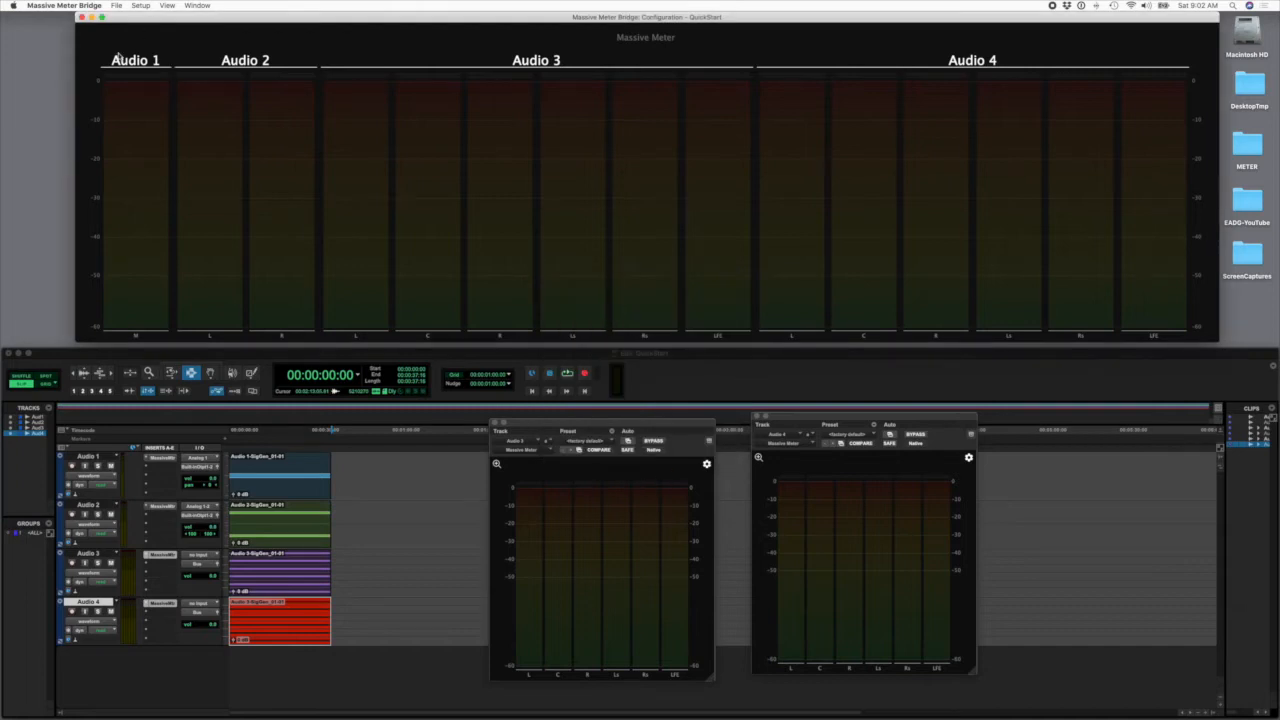
Close the QuickStart configuration and create a new configuration that includes the Massive Meter system
{"action": "left_click", "coordinate": [81, 17]}
{"action": "left_click", "coordinate": [117, 6]}
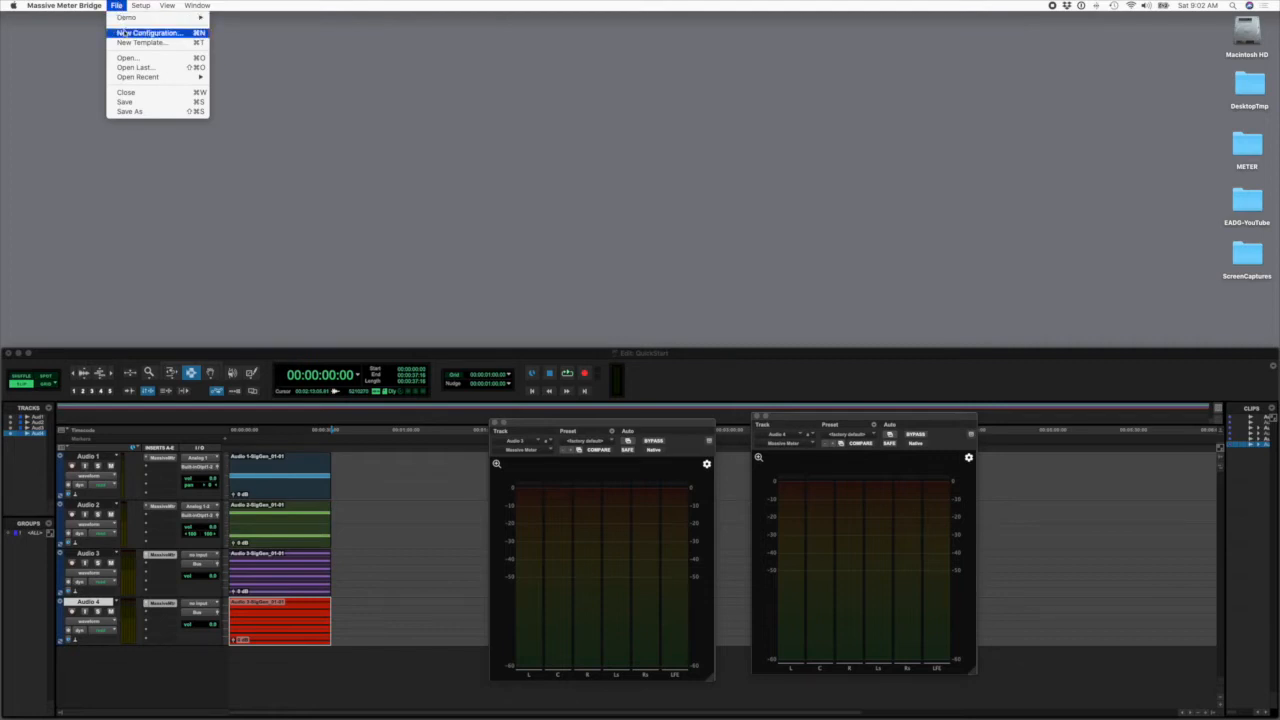
{"action": "left_click", "coordinate": [122, 34]}
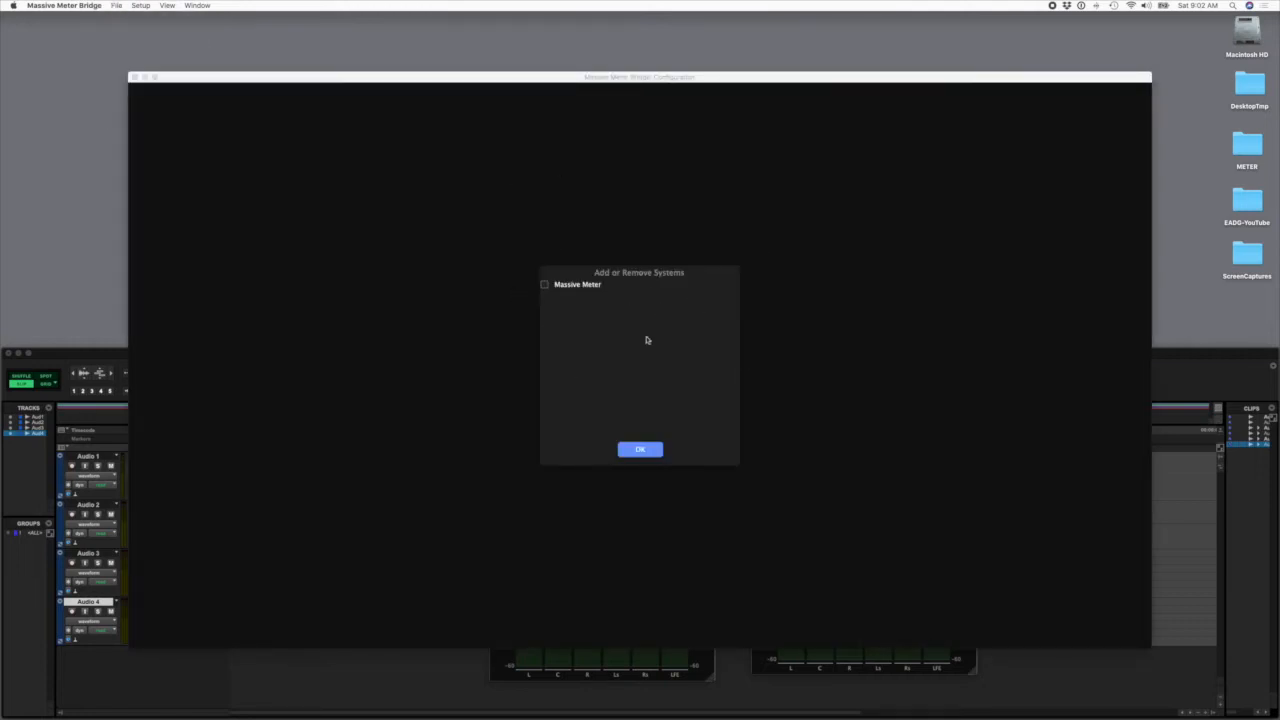
{"action": "left_click", "coordinate": [561, 286]}
{"action": "left_click", "coordinate": [640, 449]}
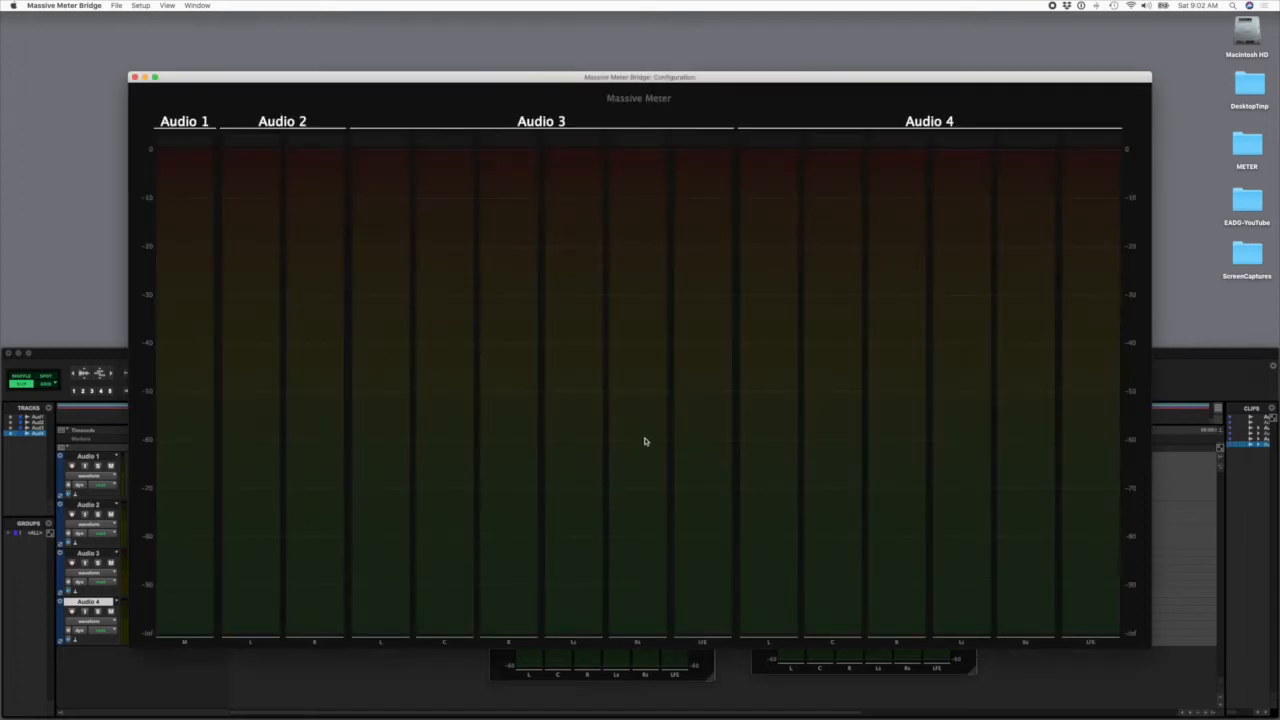
Move the new configuration window up and shorten it to fit above the Pro Tools Edit window
{"action": "left_click_drag", "start_coordinate": [321, 79], "coordinate": [310, 19]}
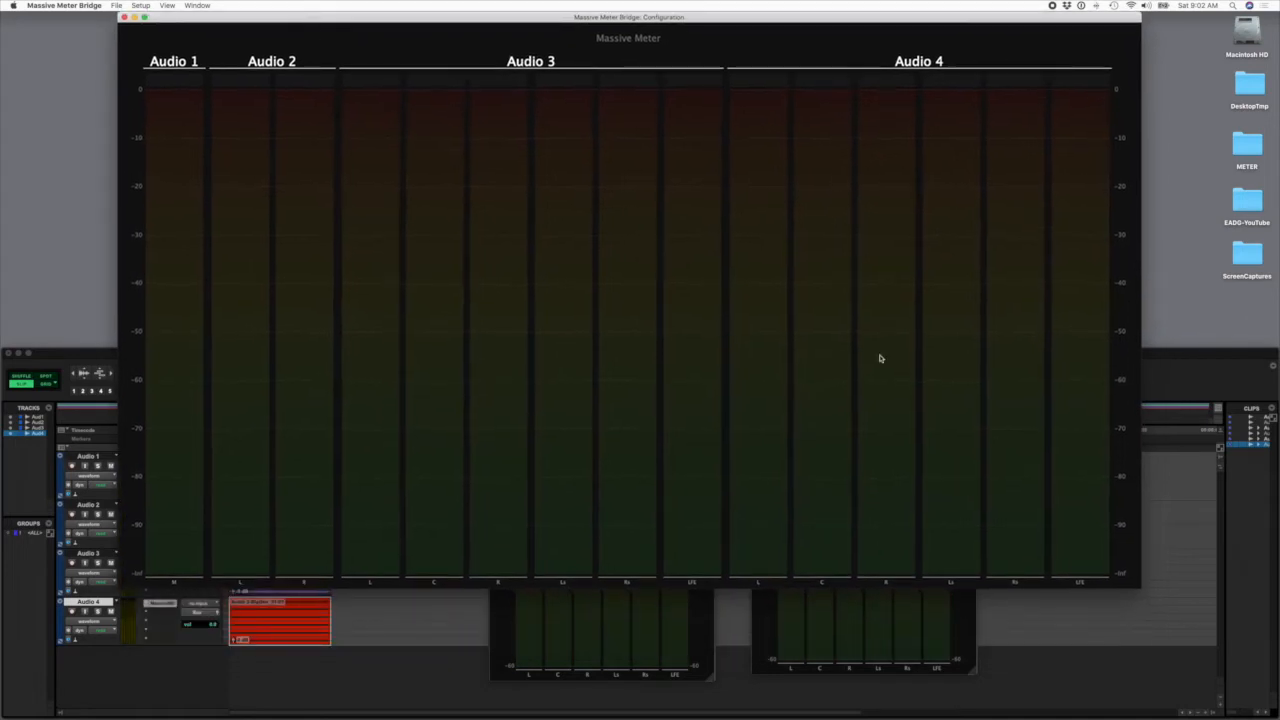
{"action": "left_click_drag", "start_coordinate": [1138, 586], "coordinate": [1145, 343]}
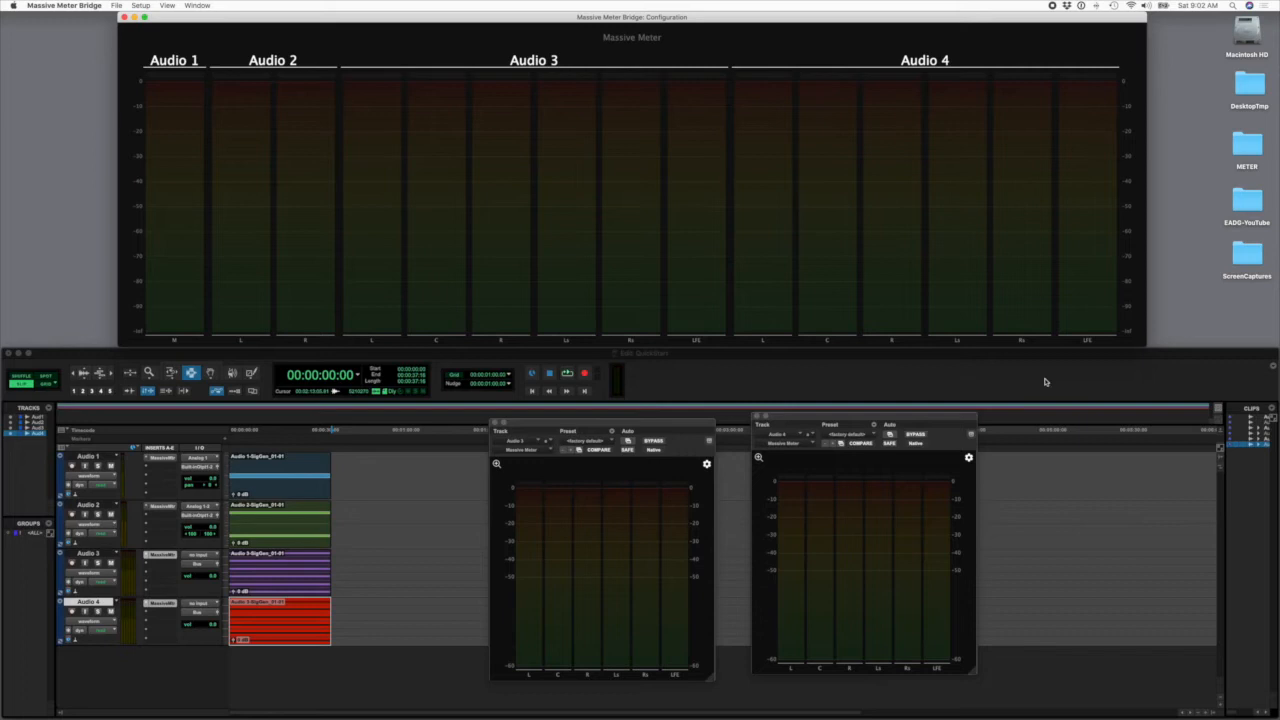
Switch to Pro Tools and create one new stereo audio track
{"action": "left_click", "coordinate": [146, 683]}
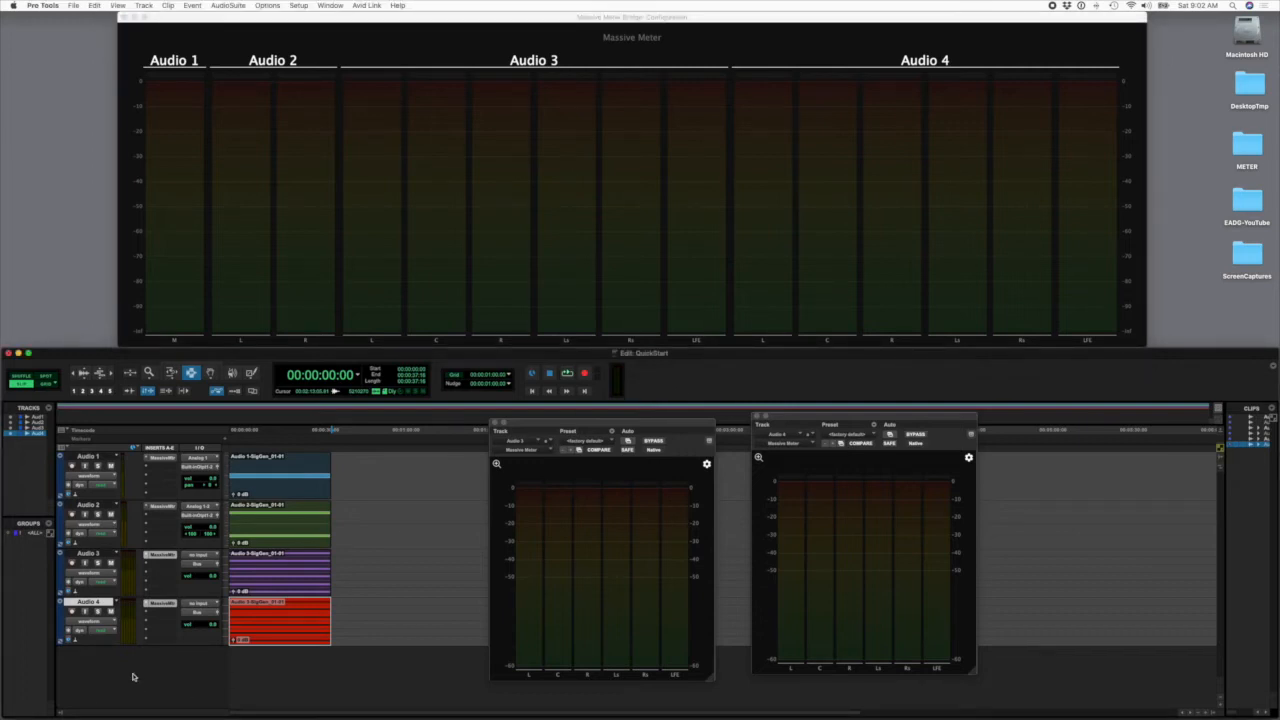
{"action": "key", "text": "shift+super+n"}
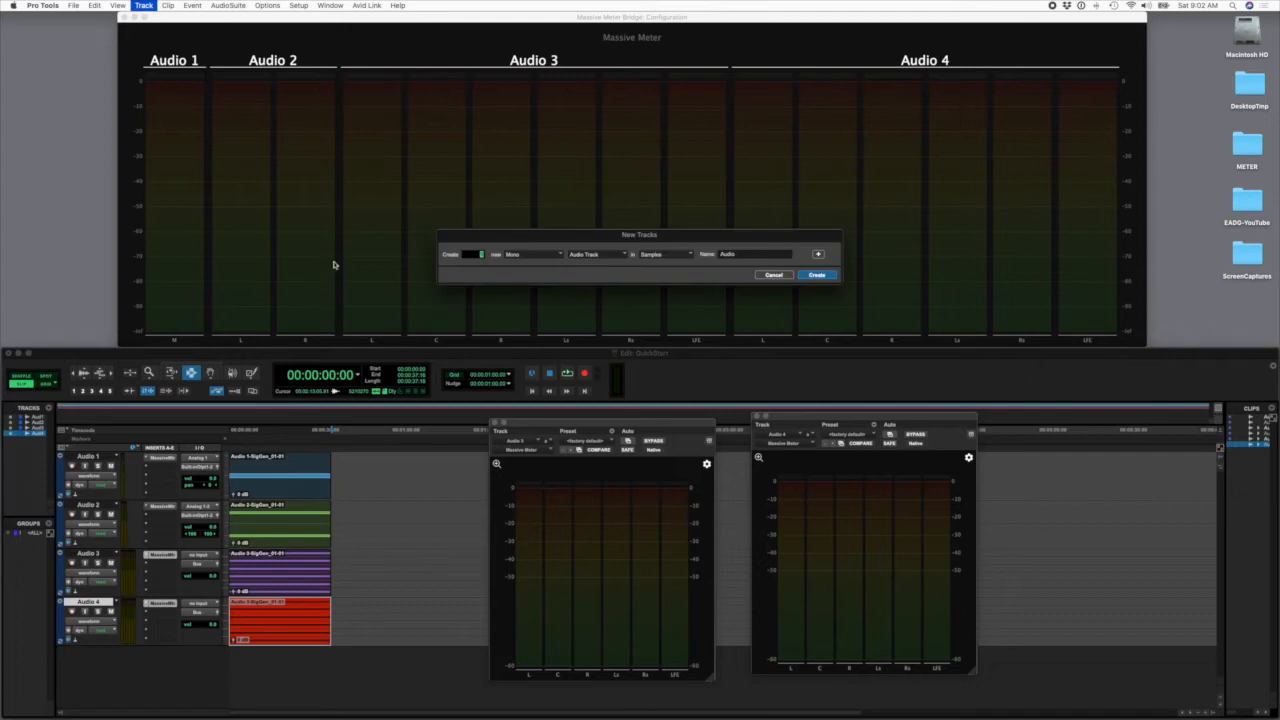
{"action": "left_click", "coordinate": [533, 257]}
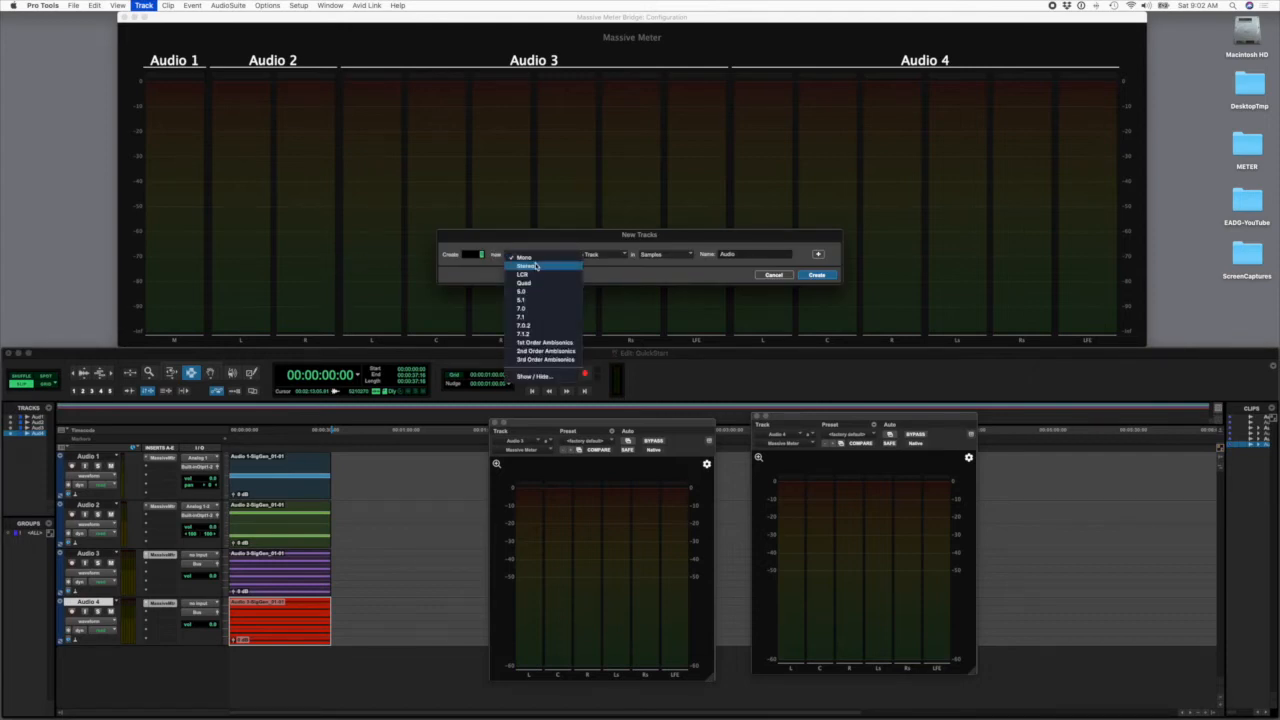
{"action": "left_click", "coordinate": [525, 266]}
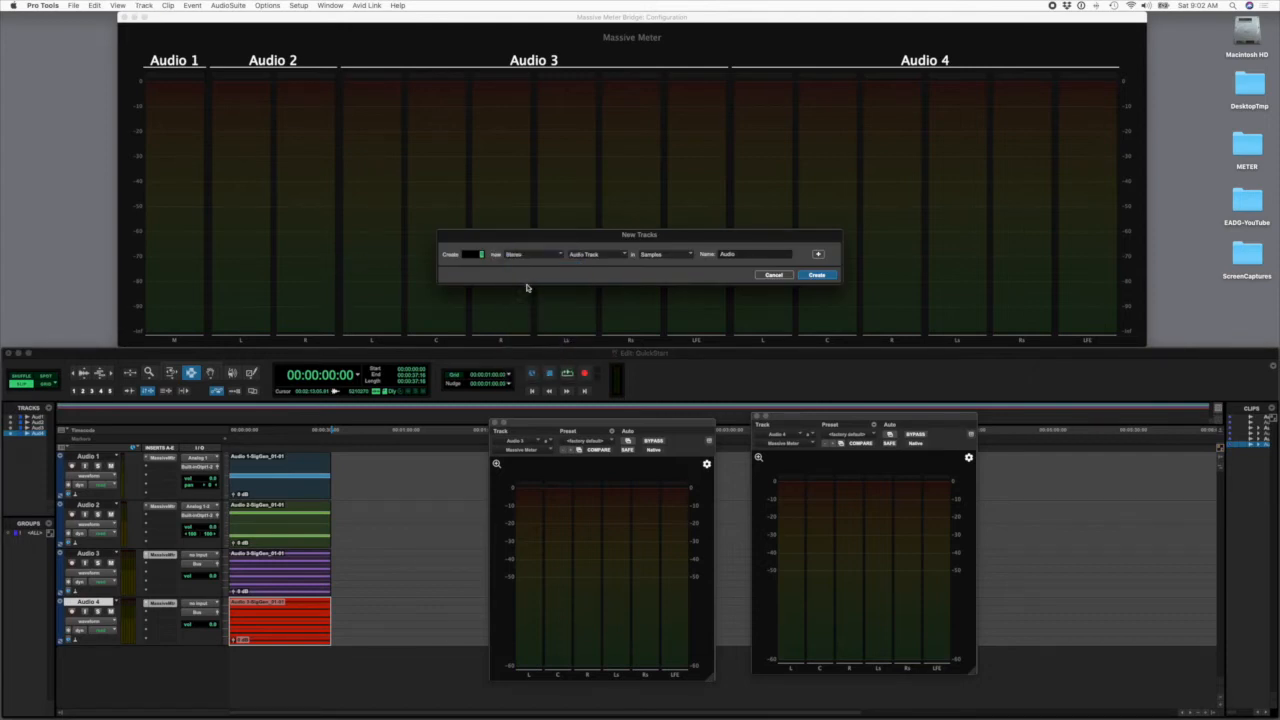
{"action": "left_click", "coordinate": [824, 277]}
Insert the EADG Massive Meter (stereo) multichannel plug-in in the first insert slot of Audio 5
{"action": "left_click", "coordinate": [154, 651]}
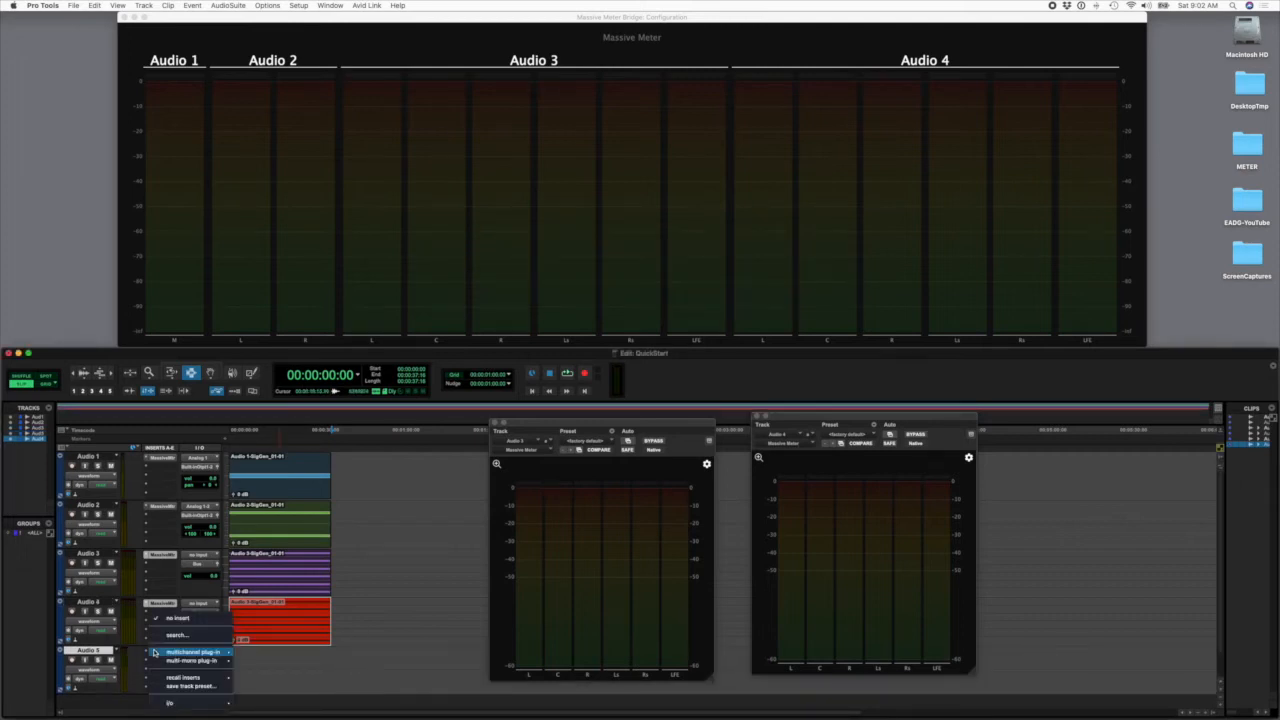
{"action": "mouse_move", "coordinate": [195, 652]}
{"action": "mouse_move", "coordinate": [261, 680]}
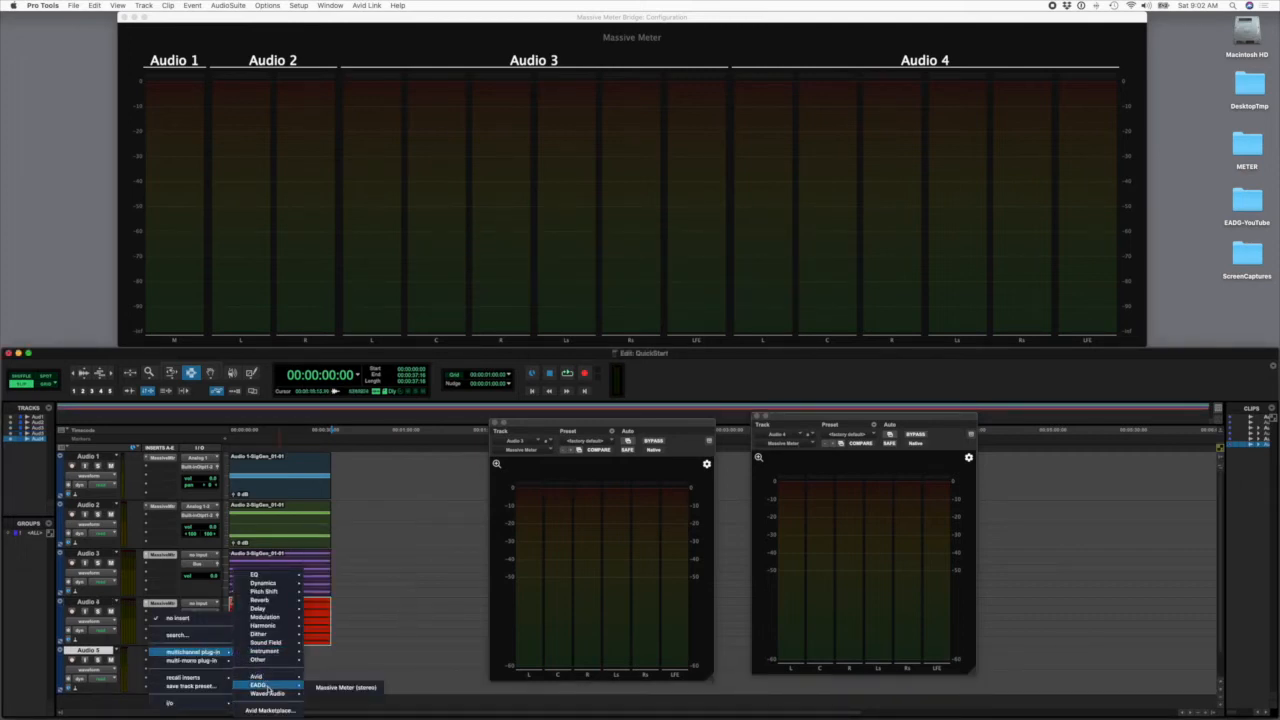
{"action": "left_click", "coordinate": [344, 688]}
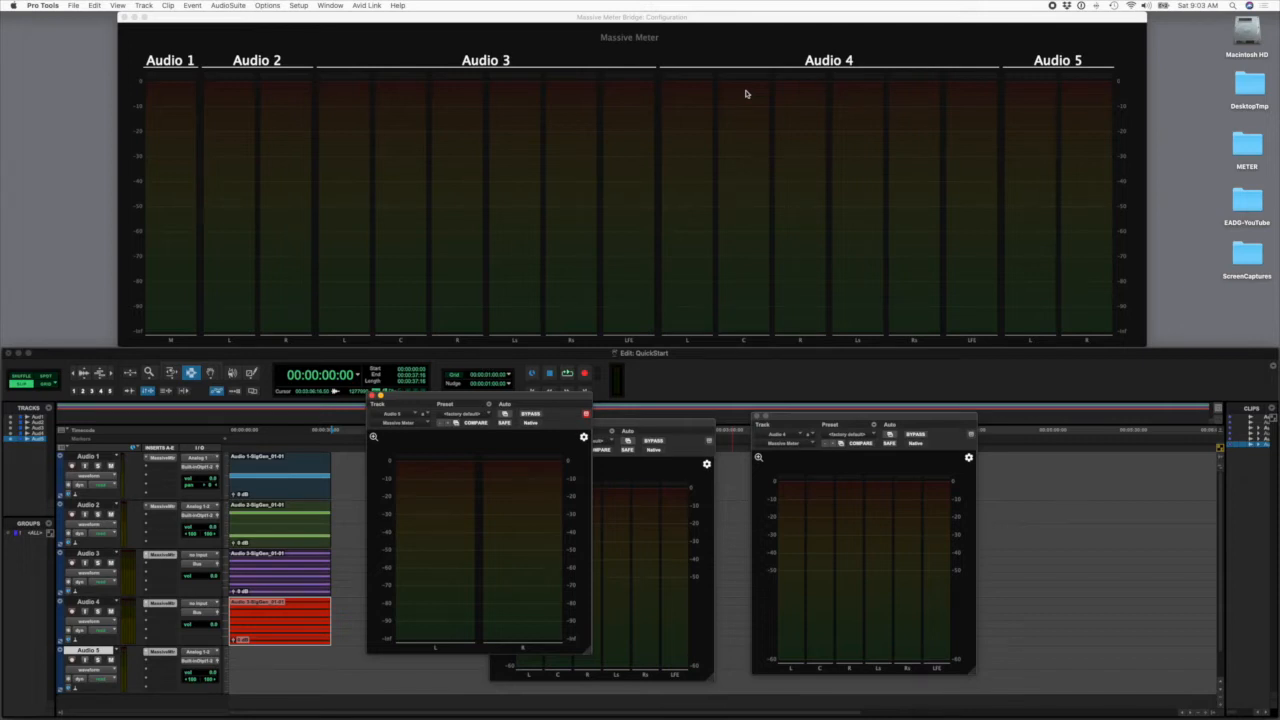
Make the Massive Meter insert on Audio 5 inactive and activate it again
{"action": "right_click", "coordinate": [167, 655]}
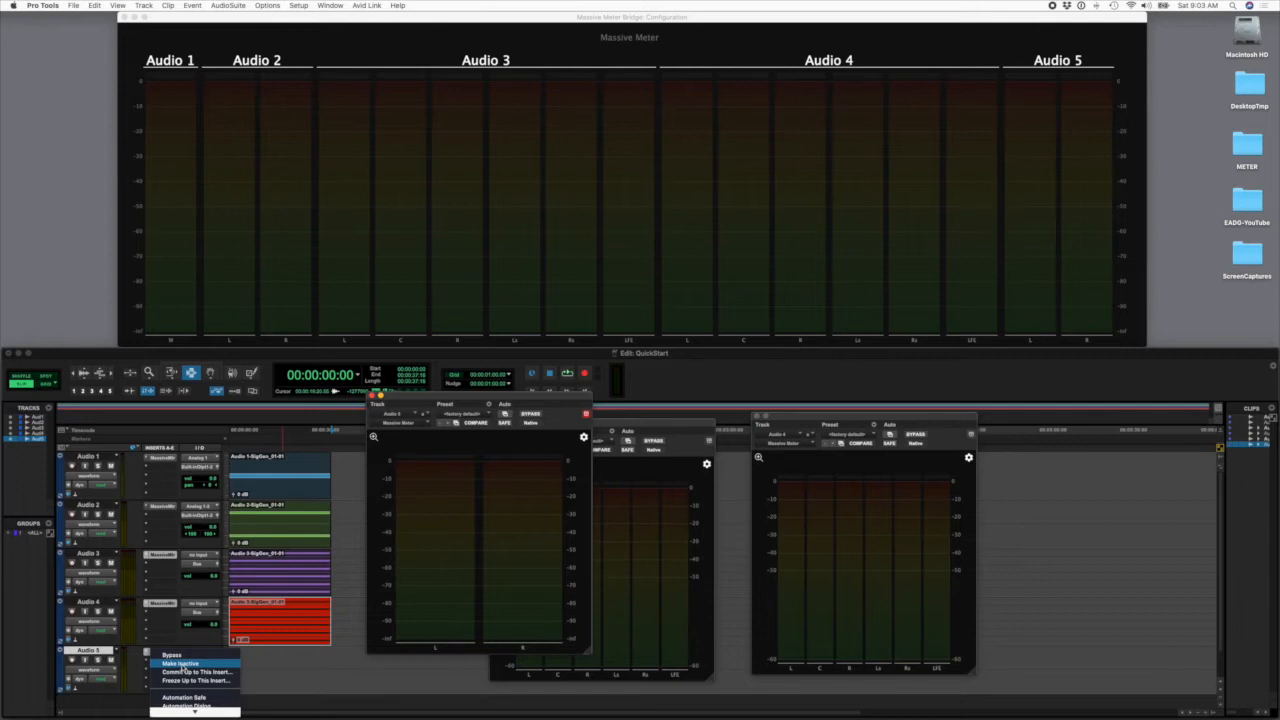
{"action": "left_click", "coordinate": [180, 664]}
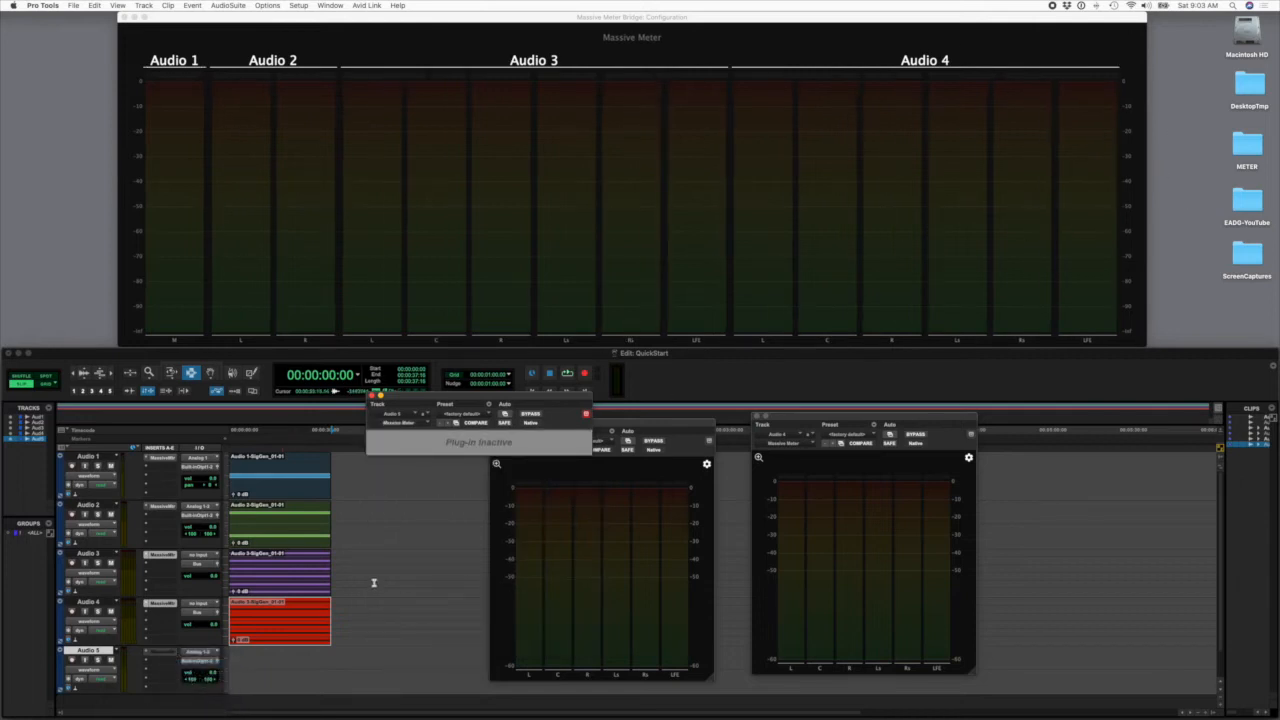
{"action": "right_click", "coordinate": [164, 653]}
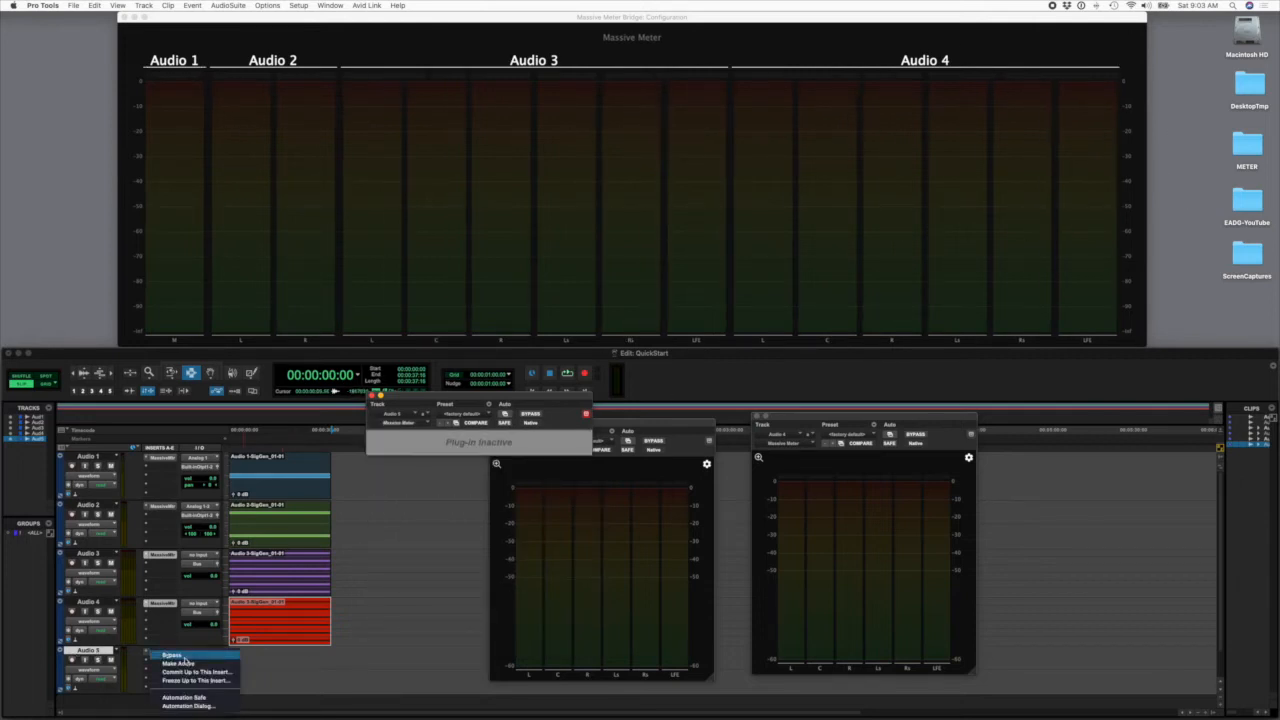
{"action": "left_click", "coordinate": [189, 663]}
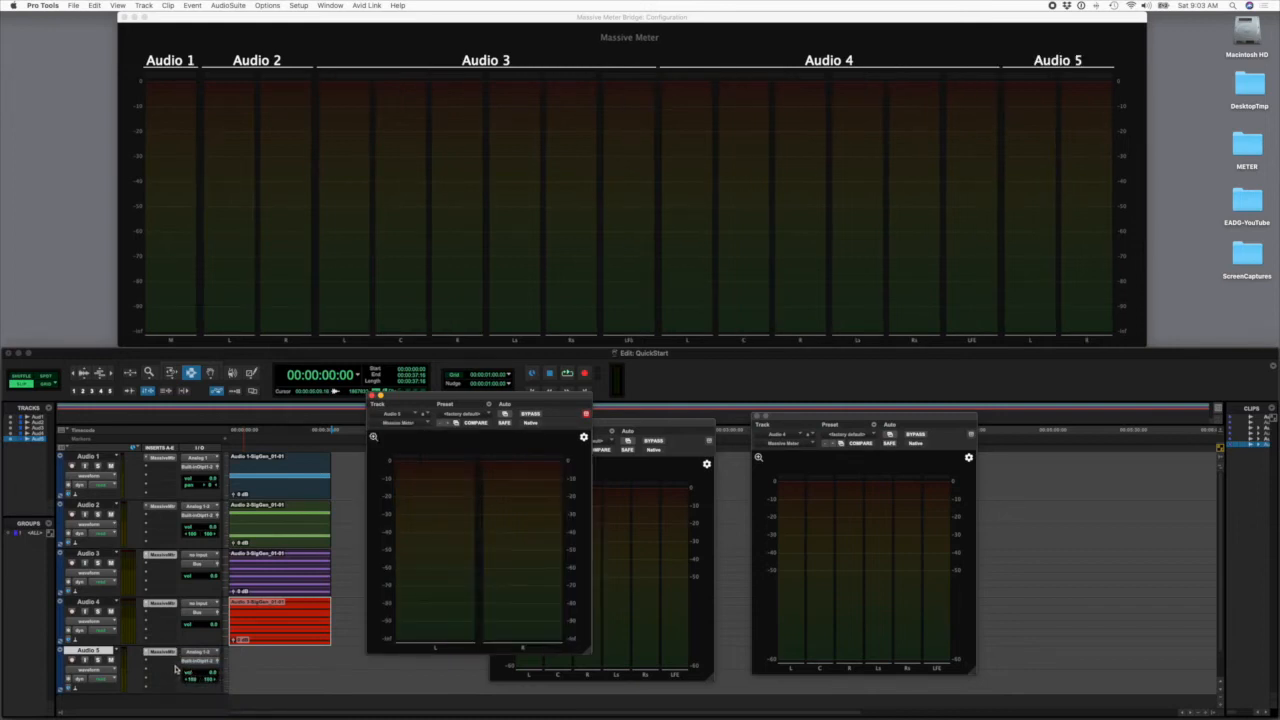
Delete the Audio 5 track from the session
{"action": "right_click", "coordinate": [89, 650]}
{"action": "mouse_move", "coordinate": [130, 710]}
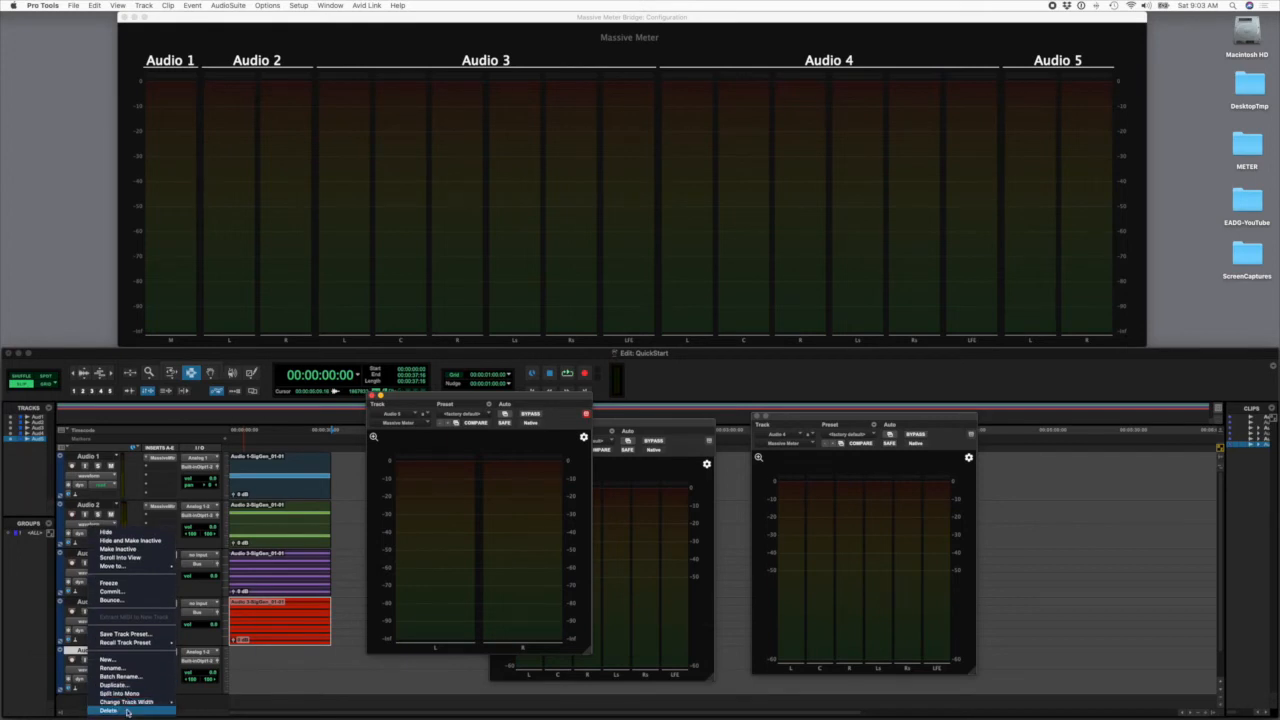
{"action": "left_click", "coordinate": [127, 711]}
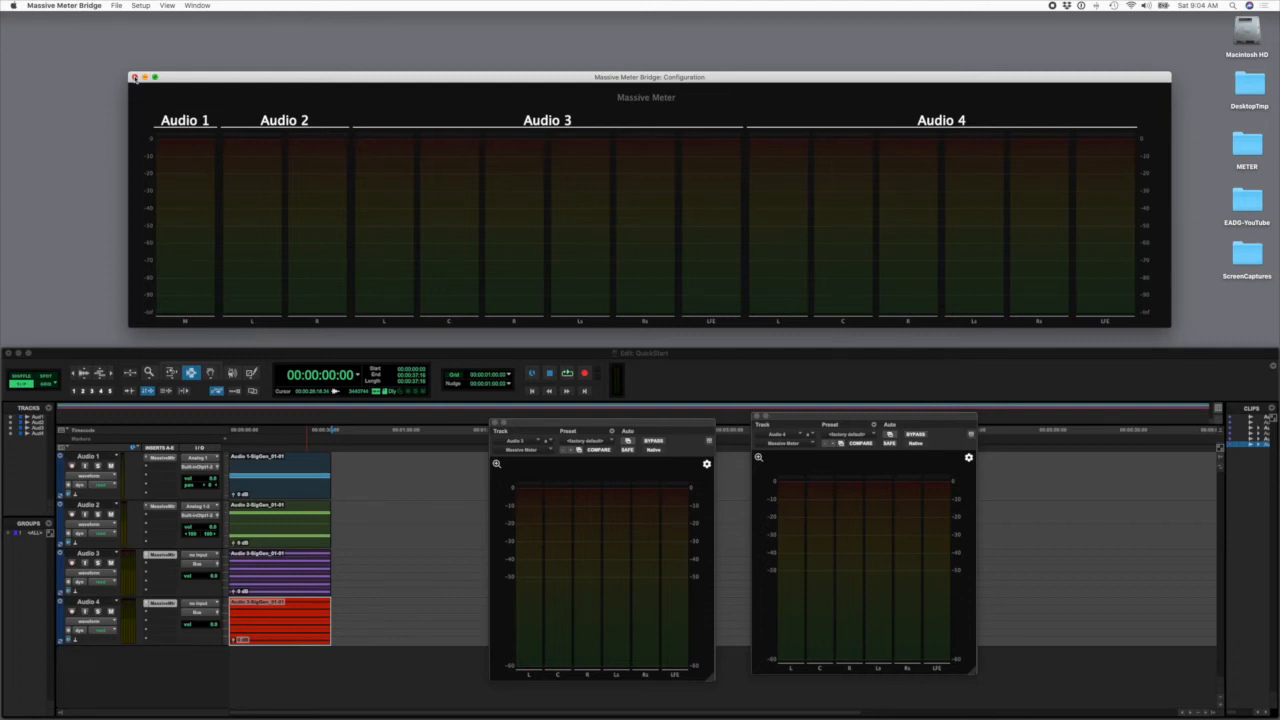
Close the configuration in Massive Meter Bridge, open the recent template QuickStart.mmbtmp, and reposition its window above the Edit window
{"action": "left_click", "coordinate": [135, 77]}
{"action": "left_click", "coordinate": [116, 5]}
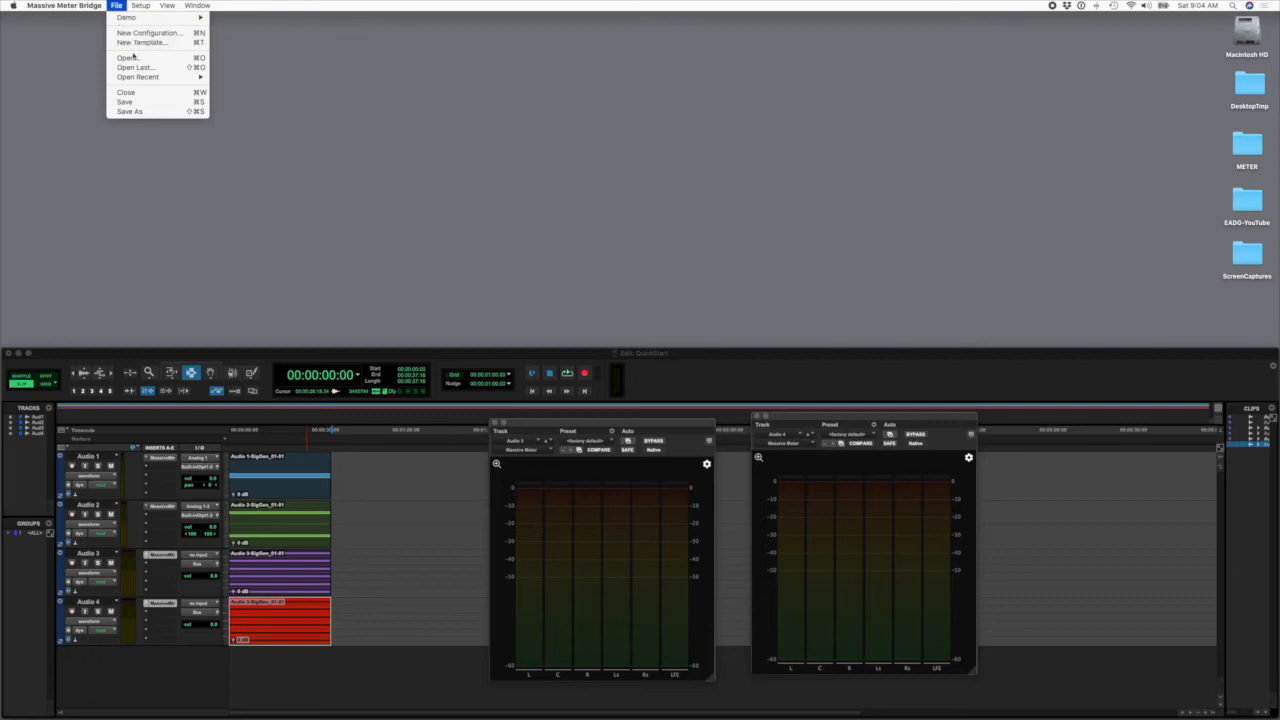
{"action": "mouse_move", "coordinate": [147, 80]}
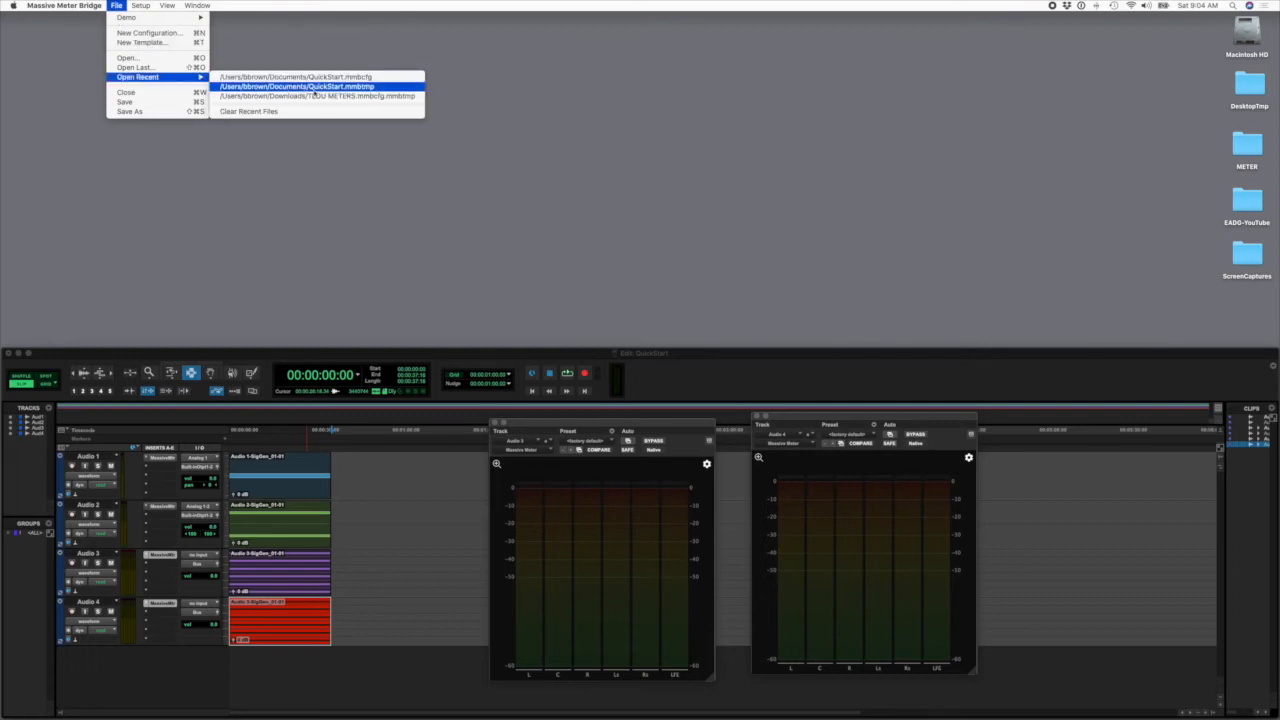
{"action": "left_click", "coordinate": [385, 88]}
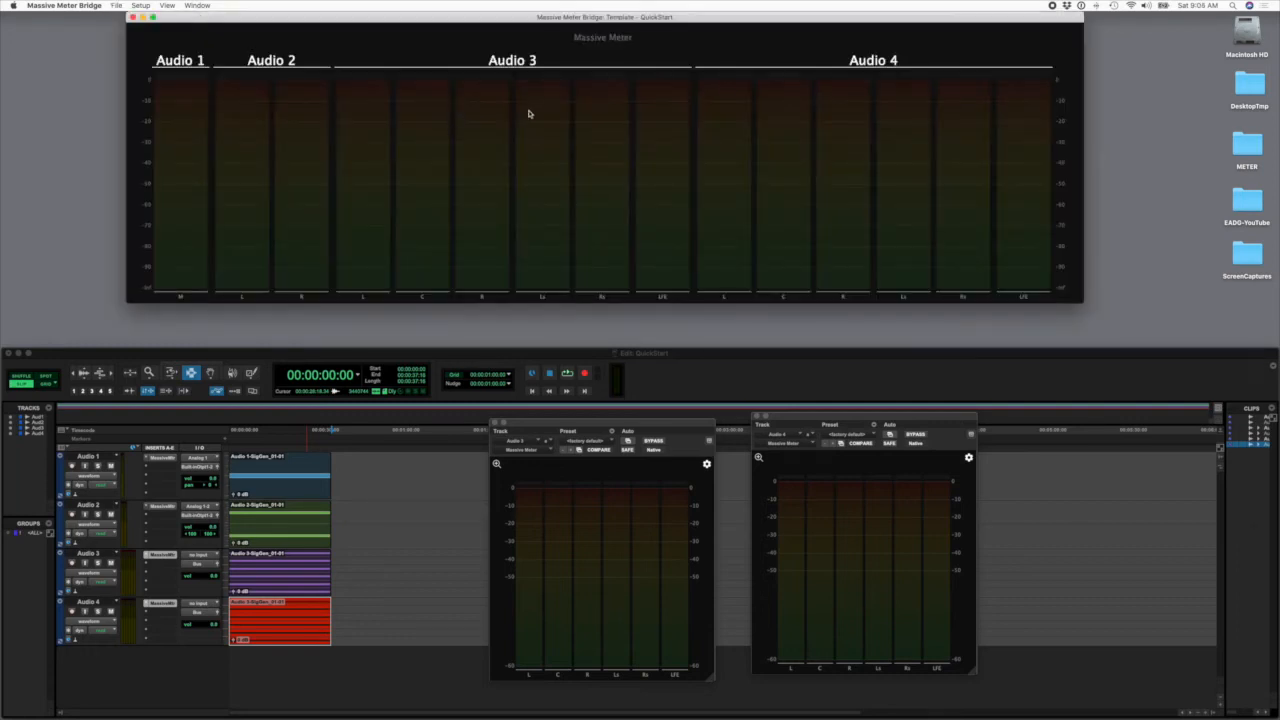
{"action": "left_click_drag", "start_coordinate": [478, 22], "coordinate": [534, 36]}
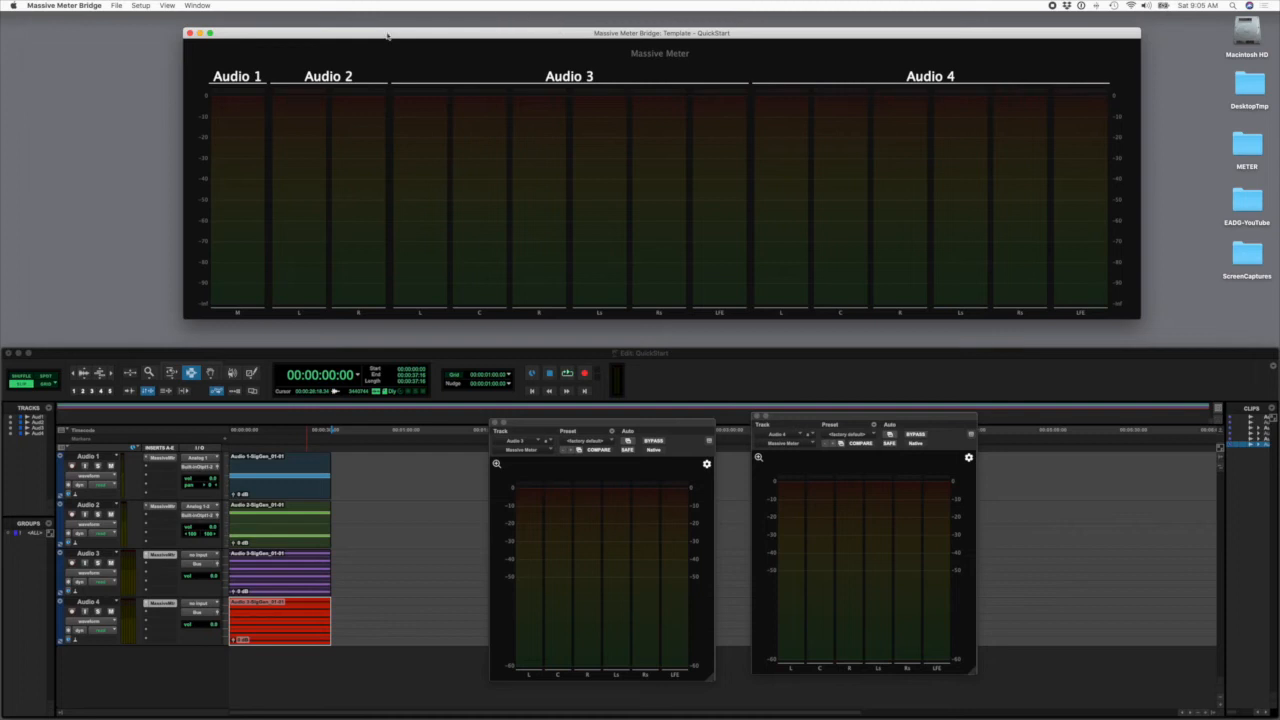
Play the Pro Tools session briefly and stop it to check the meter response in the template
{"action": "left_click", "coordinate": [838, 354]}
{"action": "key", "text": "space"}
{"action": "key", "text": "space"}
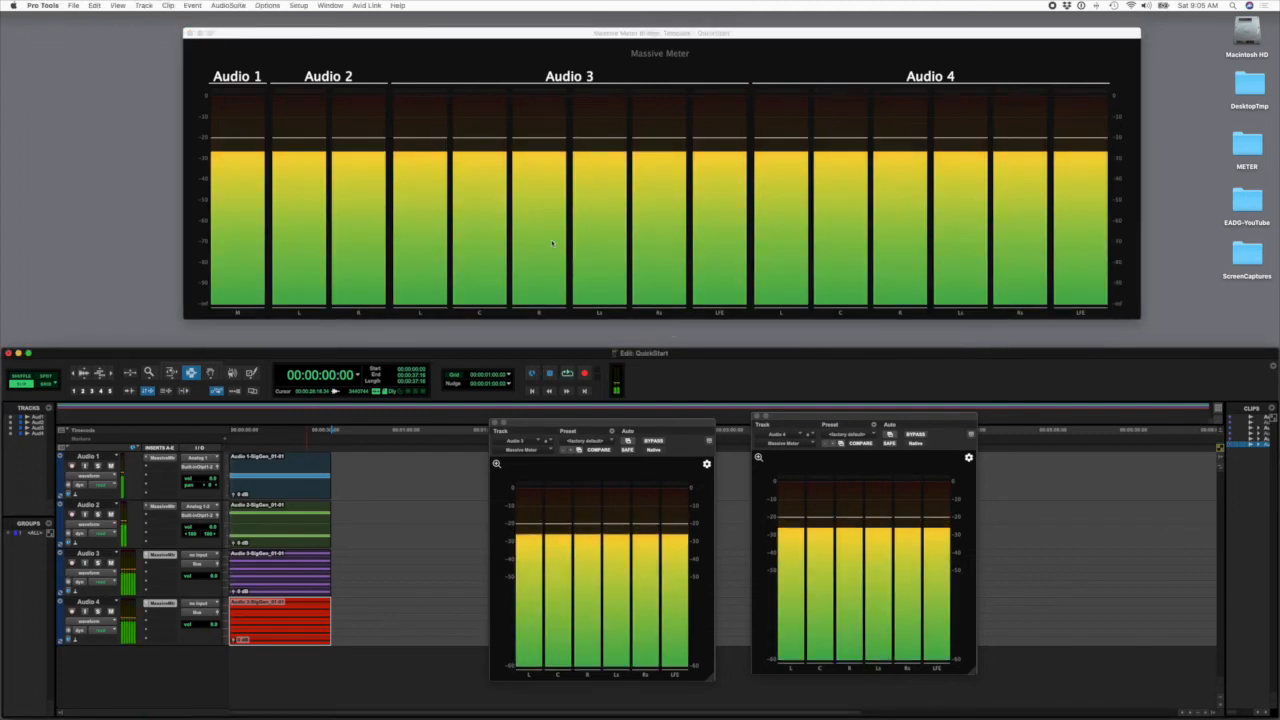
{"action": "left_click", "coordinate": [586, 222]}
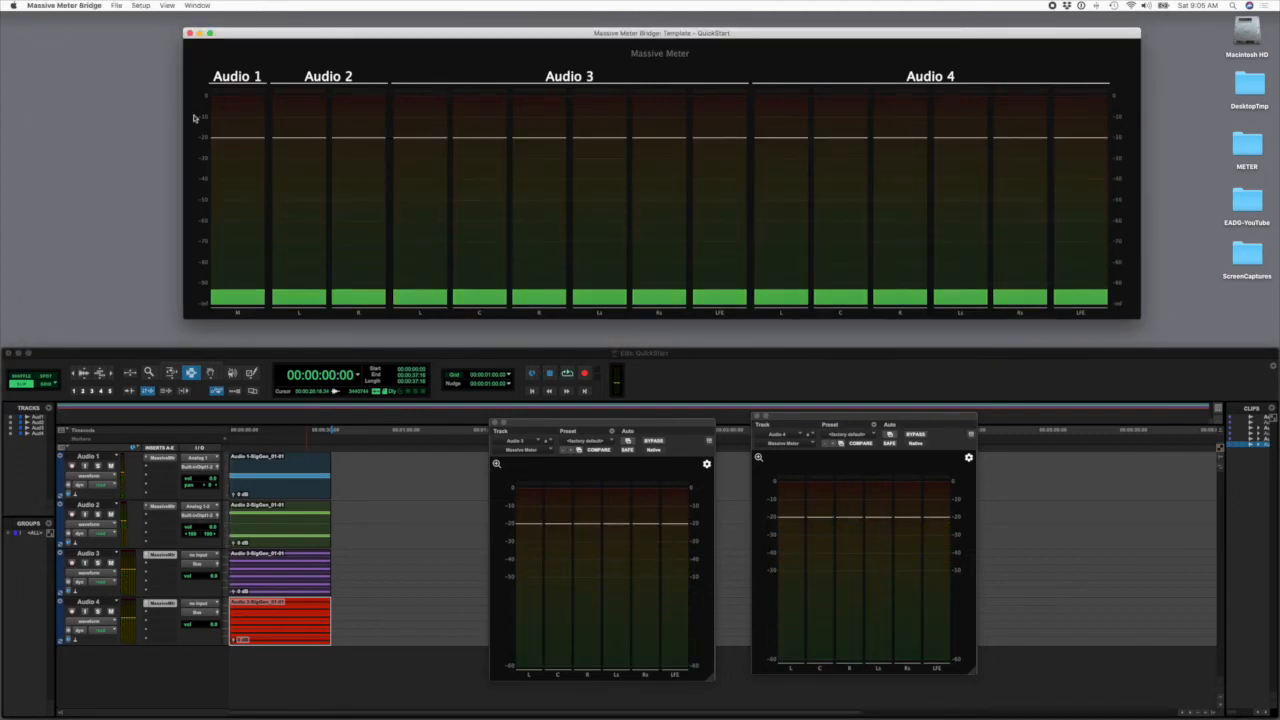
Rename the Audio 4 meter to Audio 4a in the Massive Meter Bridge template
{"action": "left_click", "coordinate": [141, 5]}
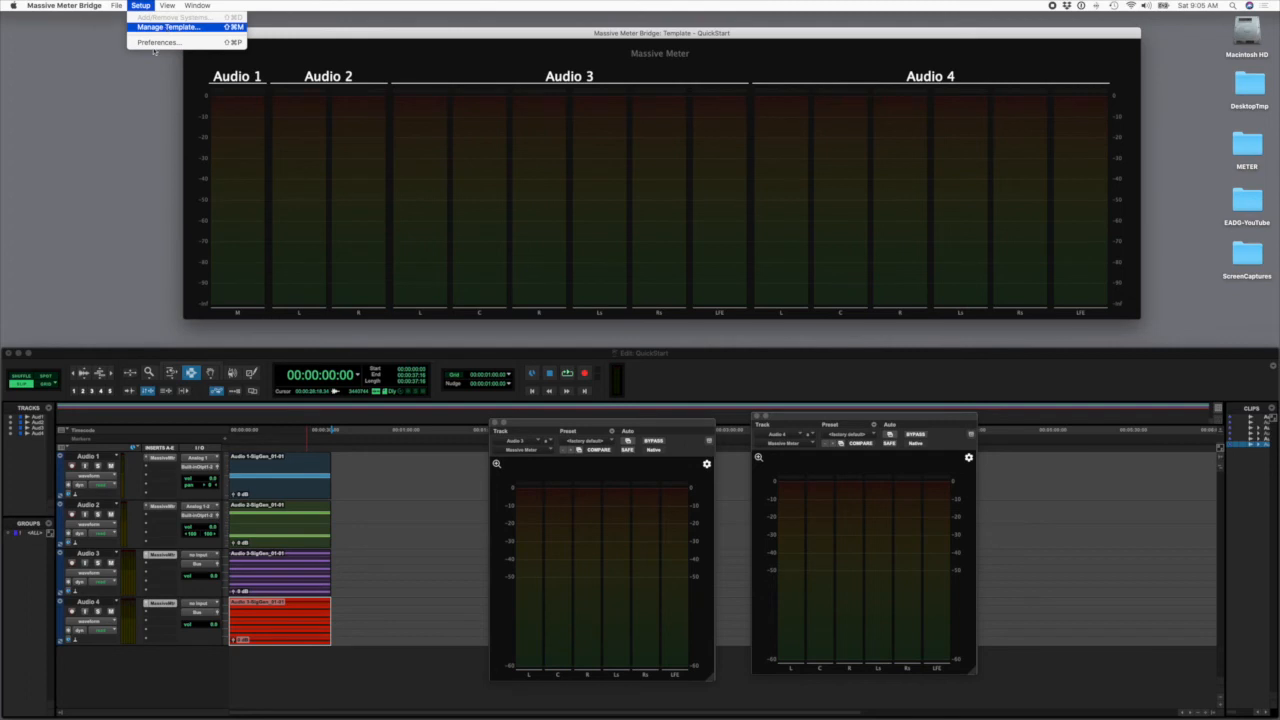
{"action": "left_click", "coordinate": [168, 27]}
{"action": "left_click_drag", "start_coordinate": [601, 27], "coordinate": [575, 74]}
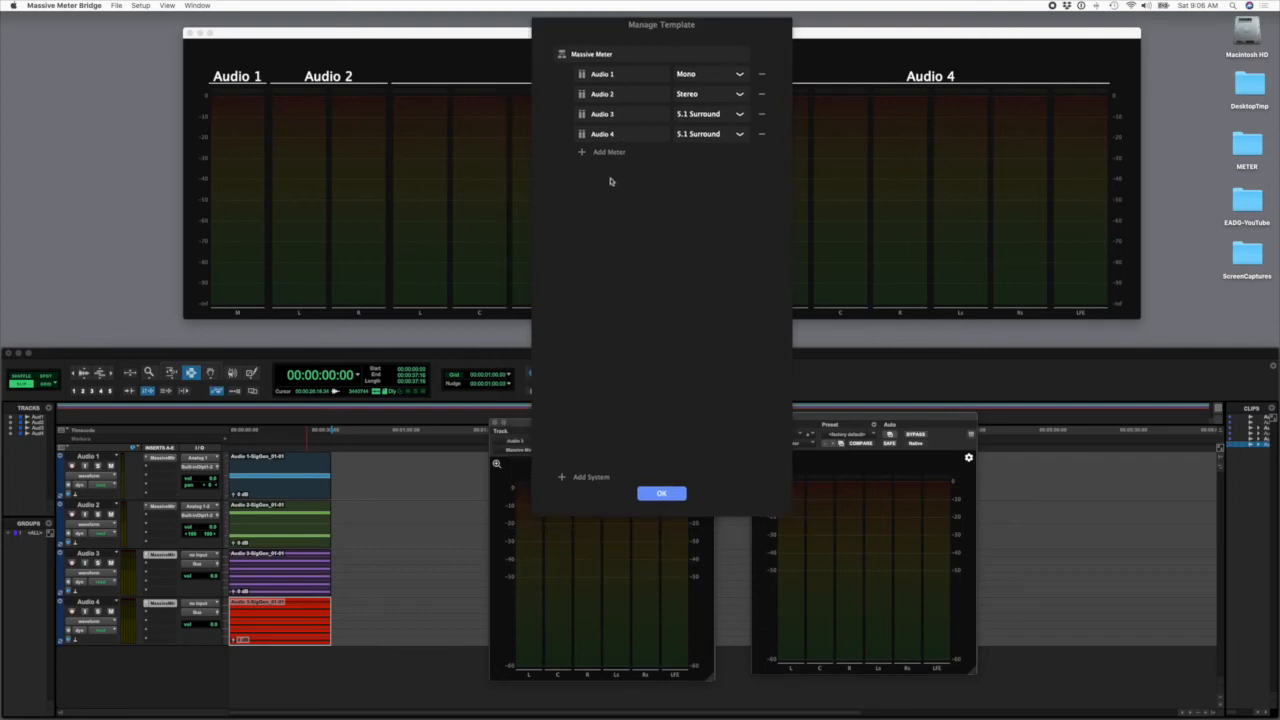
{"action": "left_click", "coordinate": [639, 139]}
{"action": "left_click", "coordinate": [661, 493]}
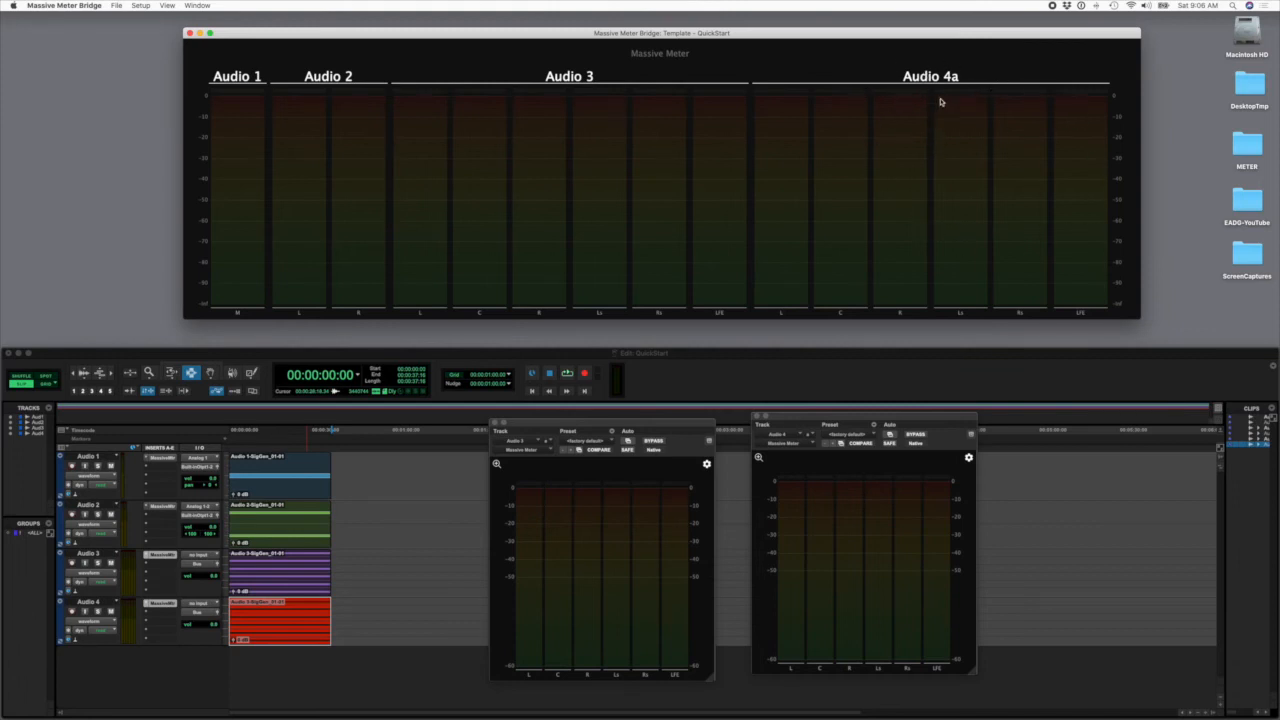
Switch to Pro Tools, play the session briefly and stop it to check how the Audio 4a meter responds
{"action": "left_click", "coordinate": [757, 385]}
{"action": "key", "text": "space"}
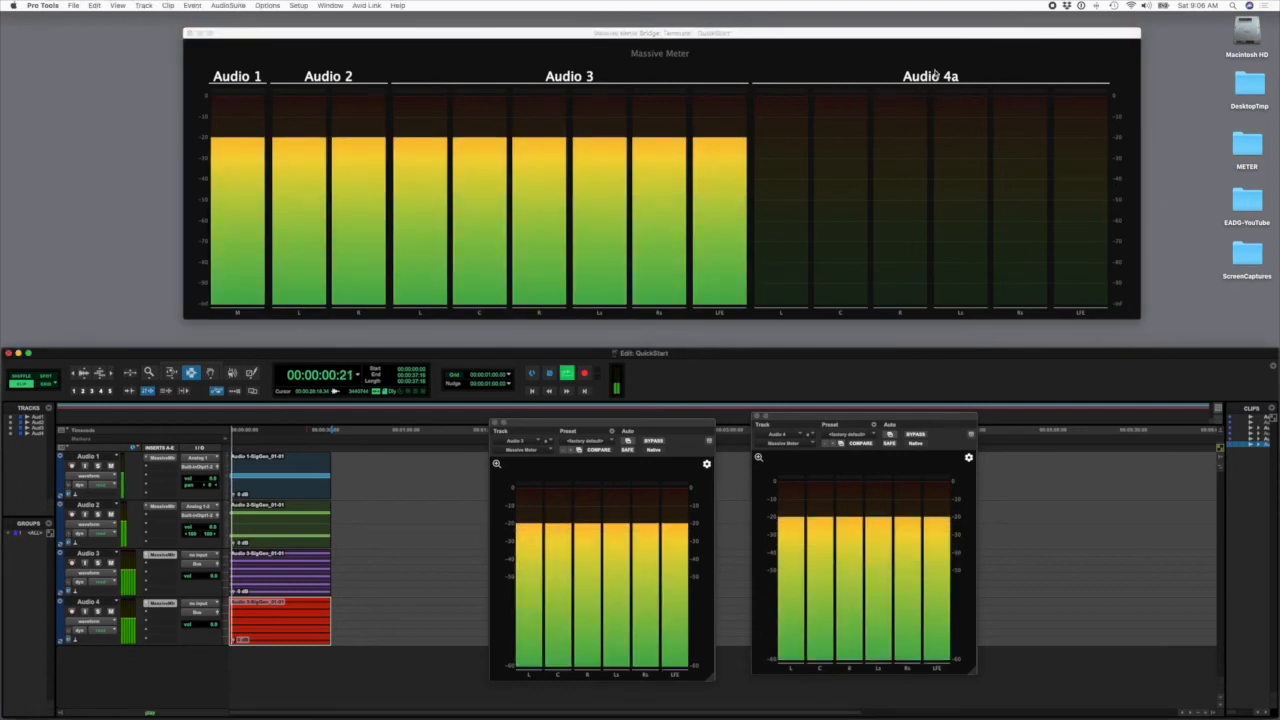
{"action": "left_click", "coordinate": [954, 186]}
{"action": "left_click", "coordinate": [768, 372]}
{"action": "key", "text": "space"}
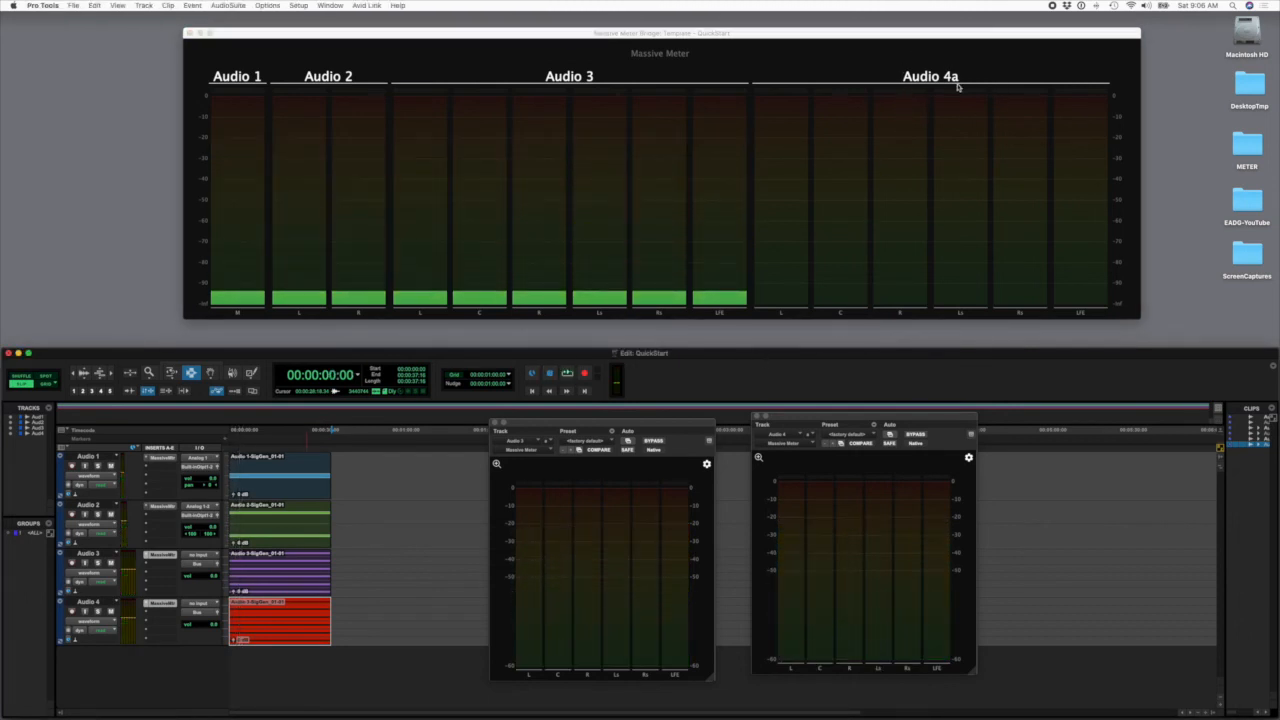
Rename the Audio 4 track to Audio 4a, and play and stop the session to check its meter
{"action": "double_click", "coordinate": [88, 605]}
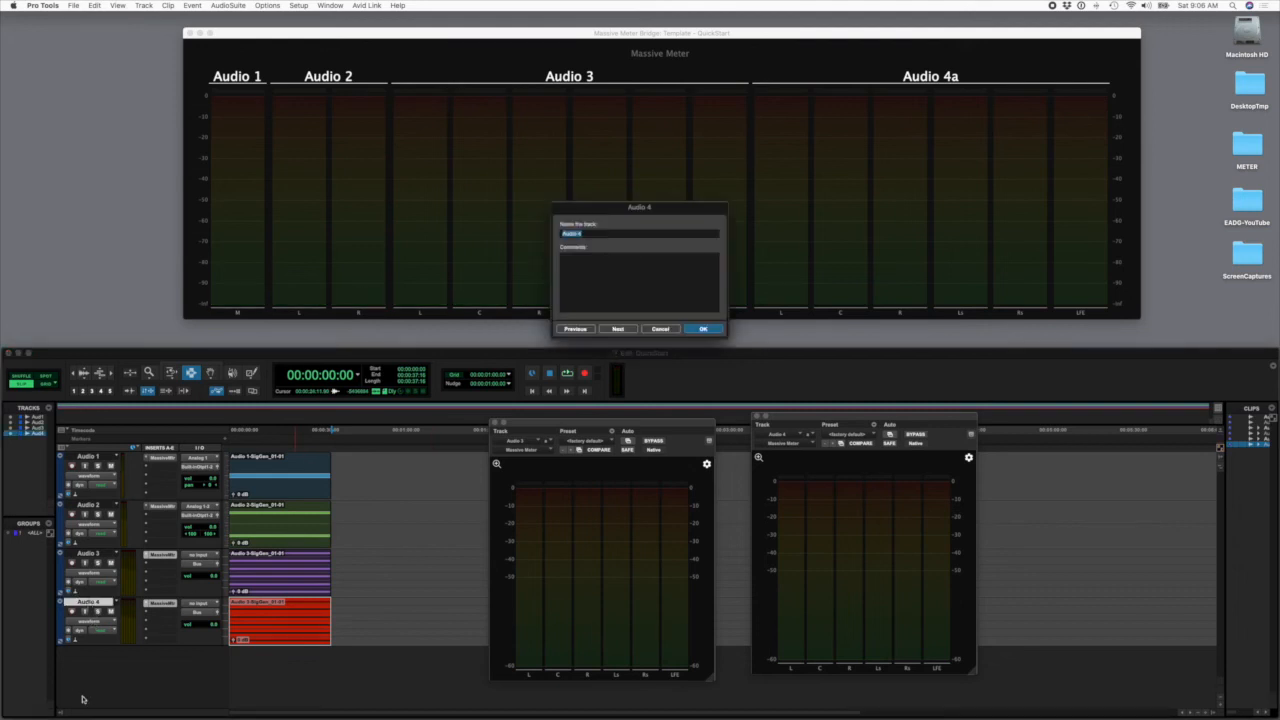
{"action": "type", "text": "a"}
{"action": "left_click", "coordinate": [704, 329]}
{"action": "key", "text": "space"}
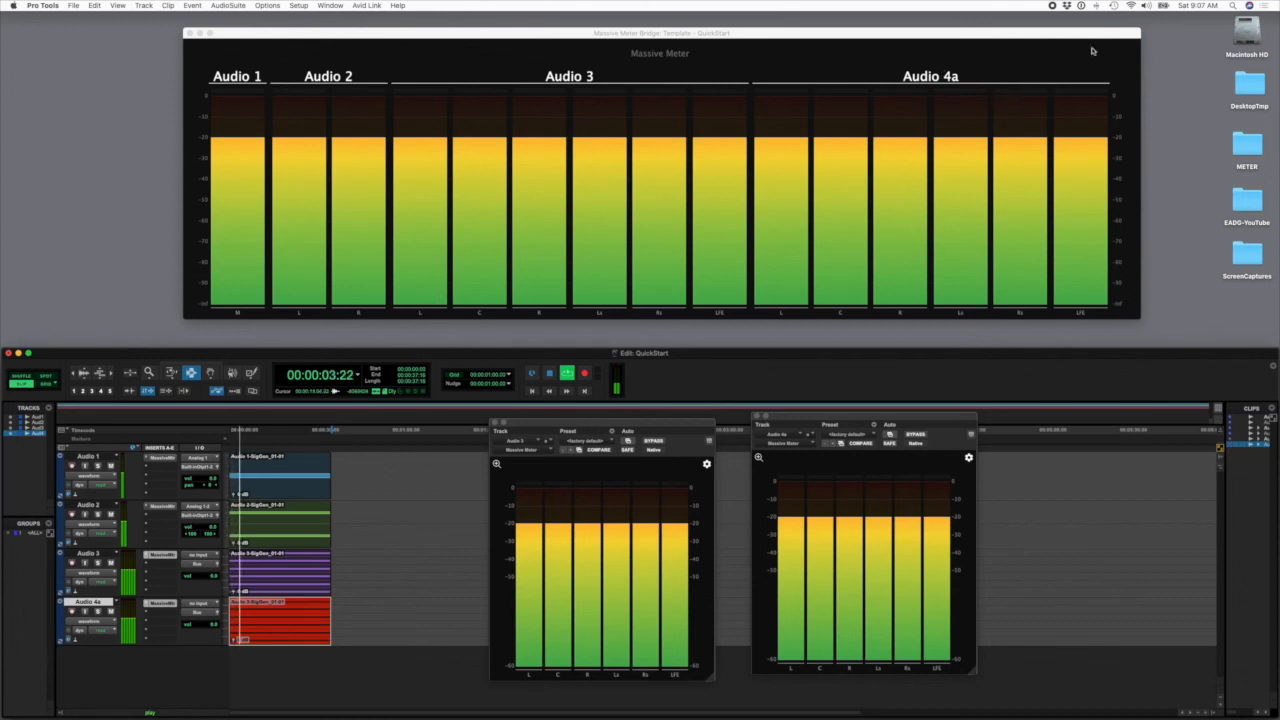
{"action": "key", "text": "space"}
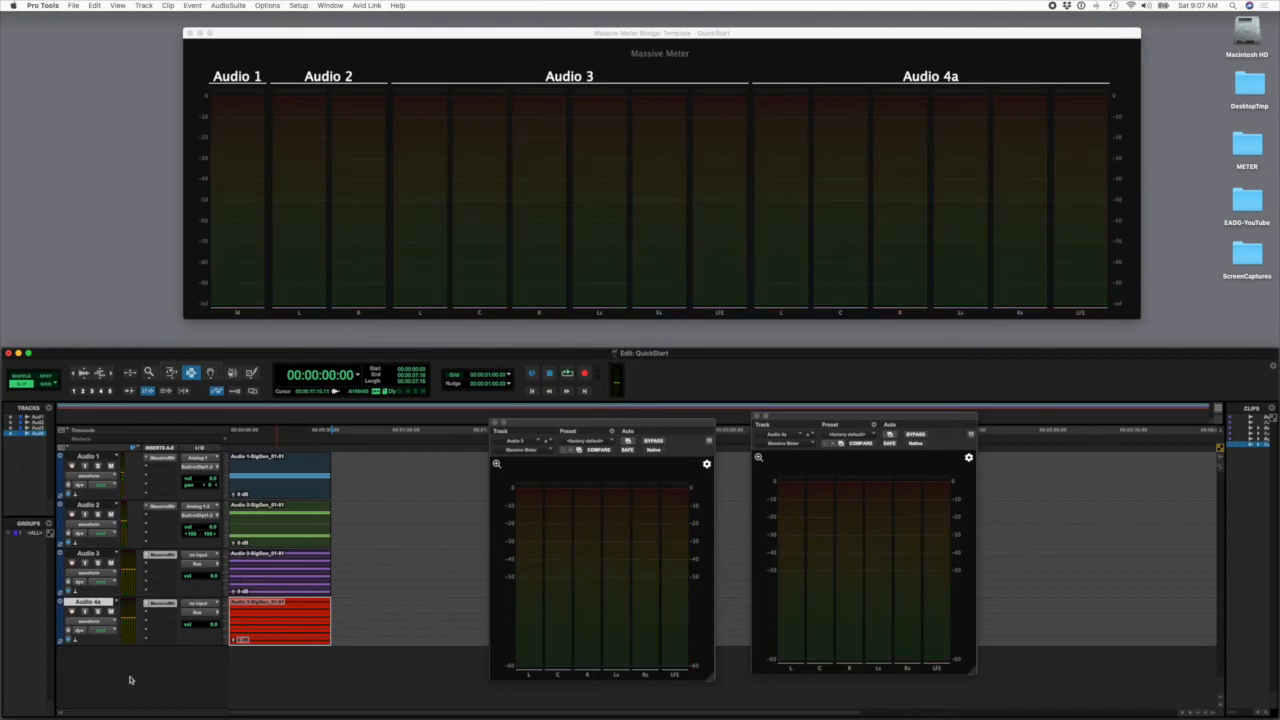
Create one new mono audio track below Audio 4a and name it Extra
{"action": "key", "text": "super+shift+n"}
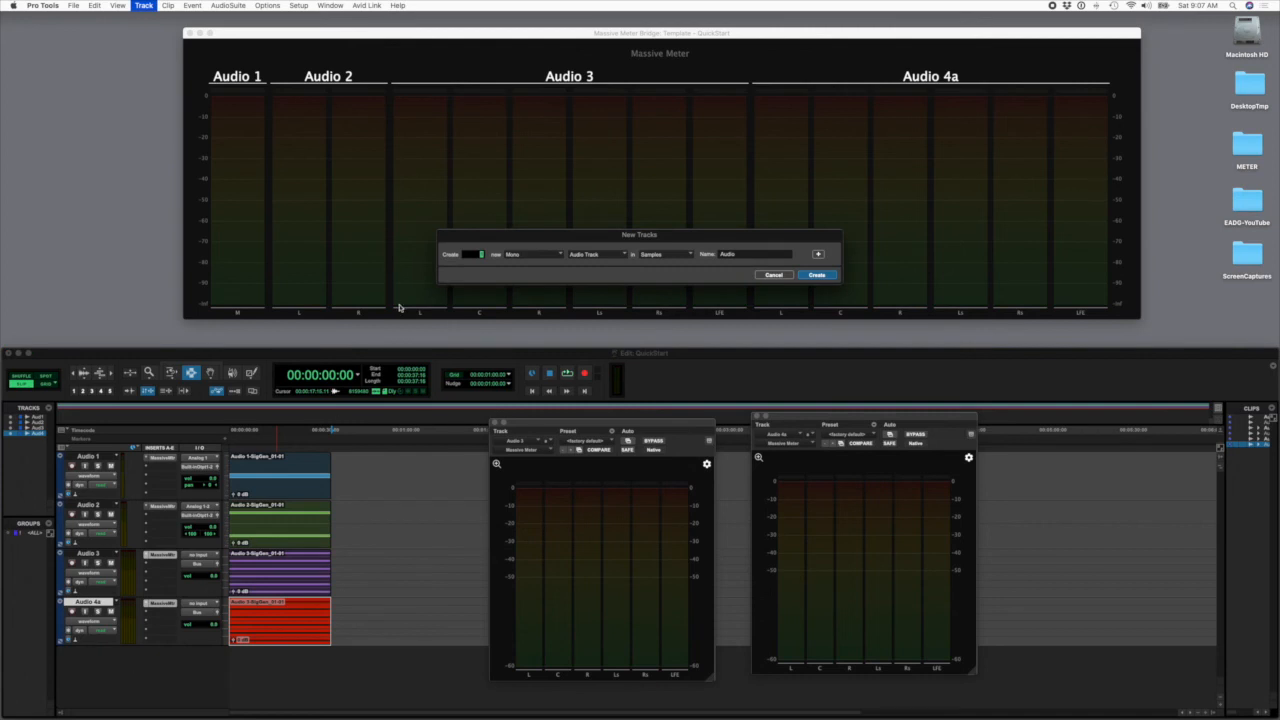
{"action": "left_click", "coordinate": [817, 275]}
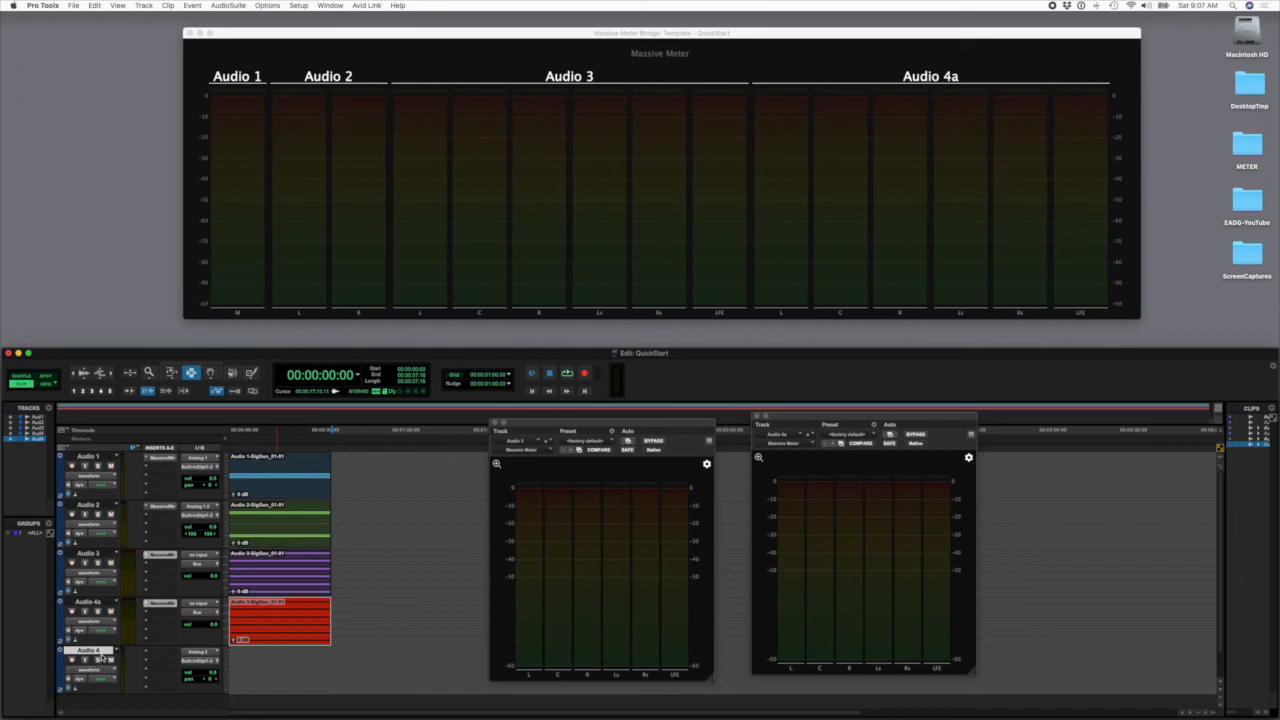
{"action": "double_click", "coordinate": [99, 652]}
{"action": "left_click", "coordinate": [626, 234]}
{"action": "type", "text": "-"}
{"action": "key", "text": "super+a"}
{"action": "type", "text": "E"}
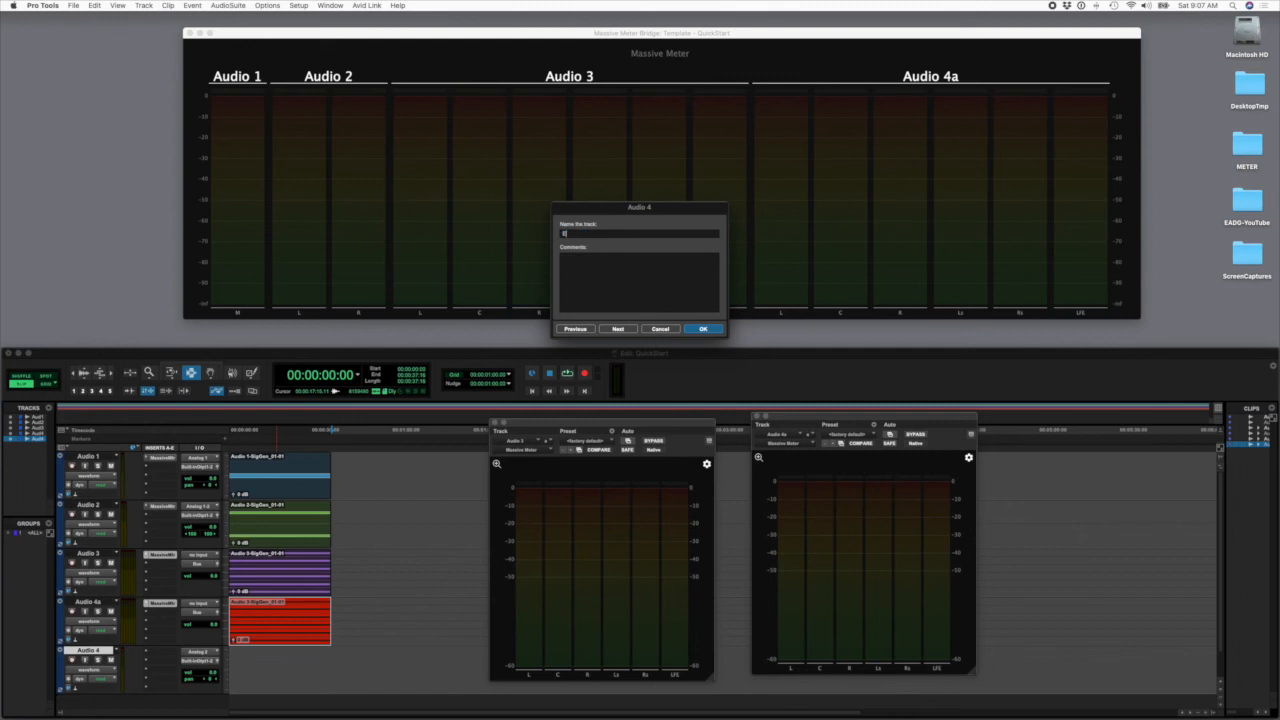
{"action": "key", "text": "Return"}
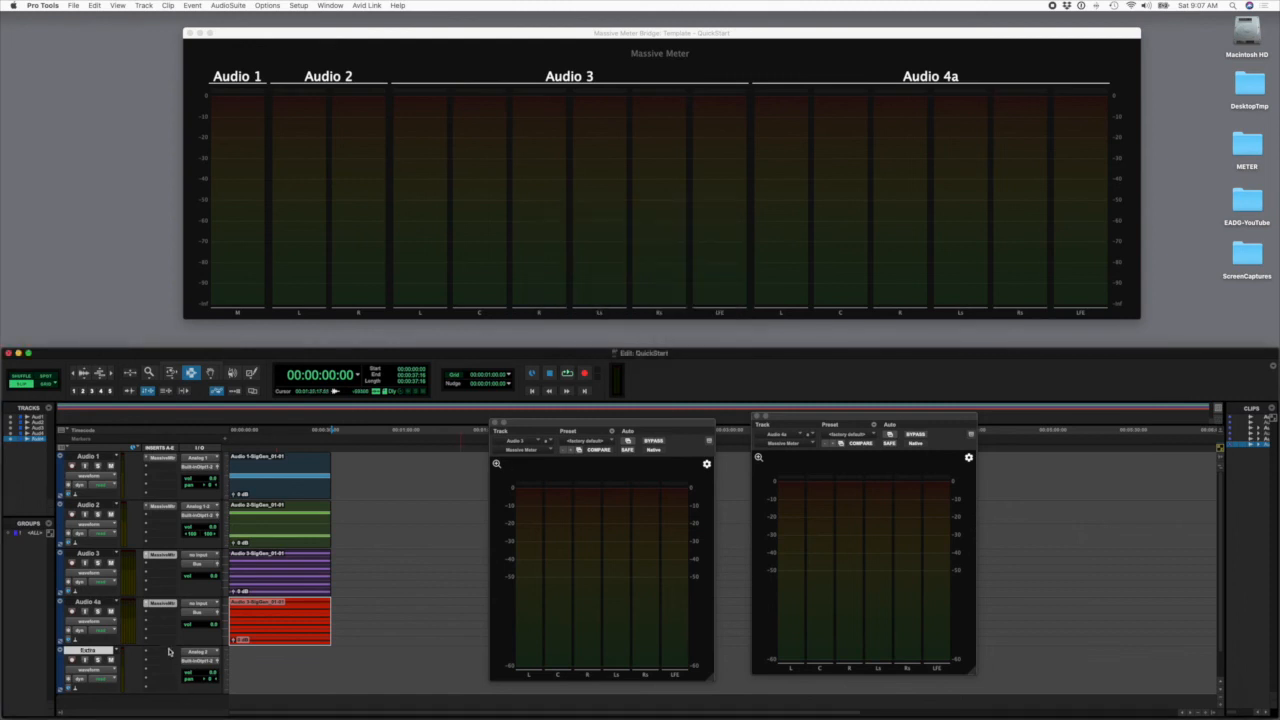
Insert the EADG Massive Meter (mono) plug-in on the Extra track and place its window beside the other plug-in windows
{"action": "left_click", "coordinate": [163, 651]}
{"action": "mouse_move", "coordinate": [183, 655]}
{"action": "mouse_move", "coordinate": [255, 685]}
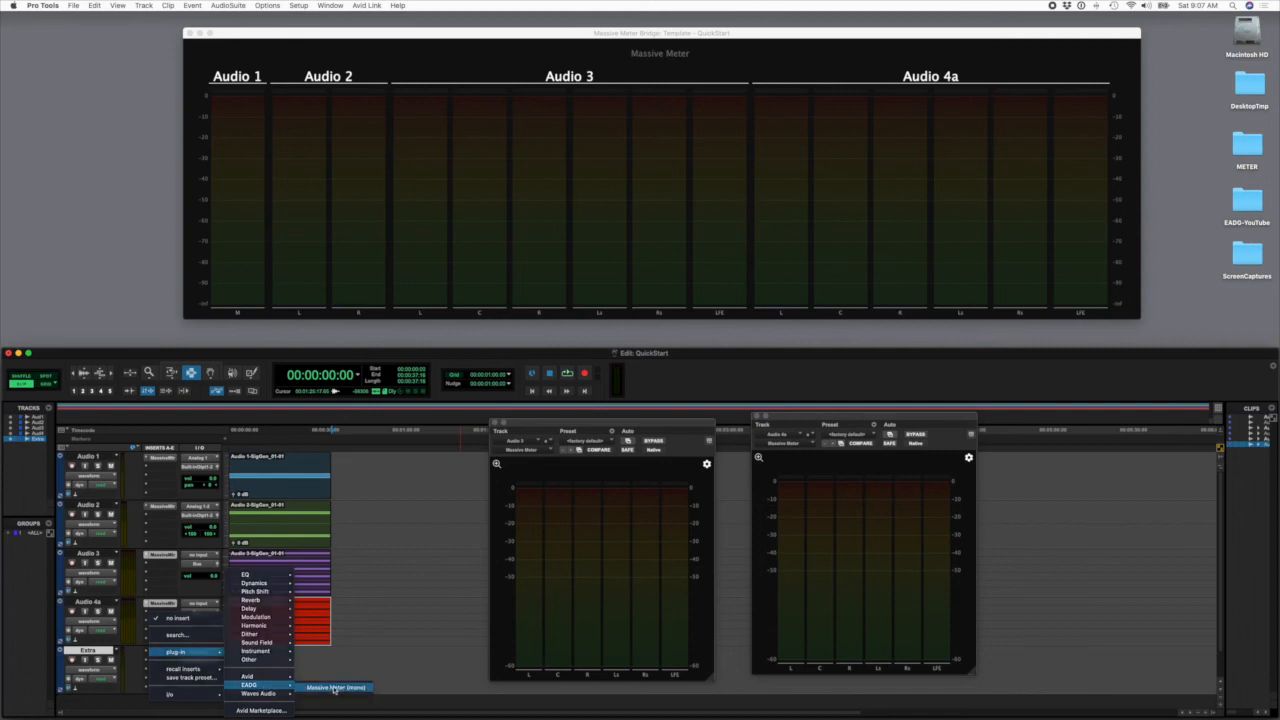
{"action": "left_click", "coordinate": [334, 688]}
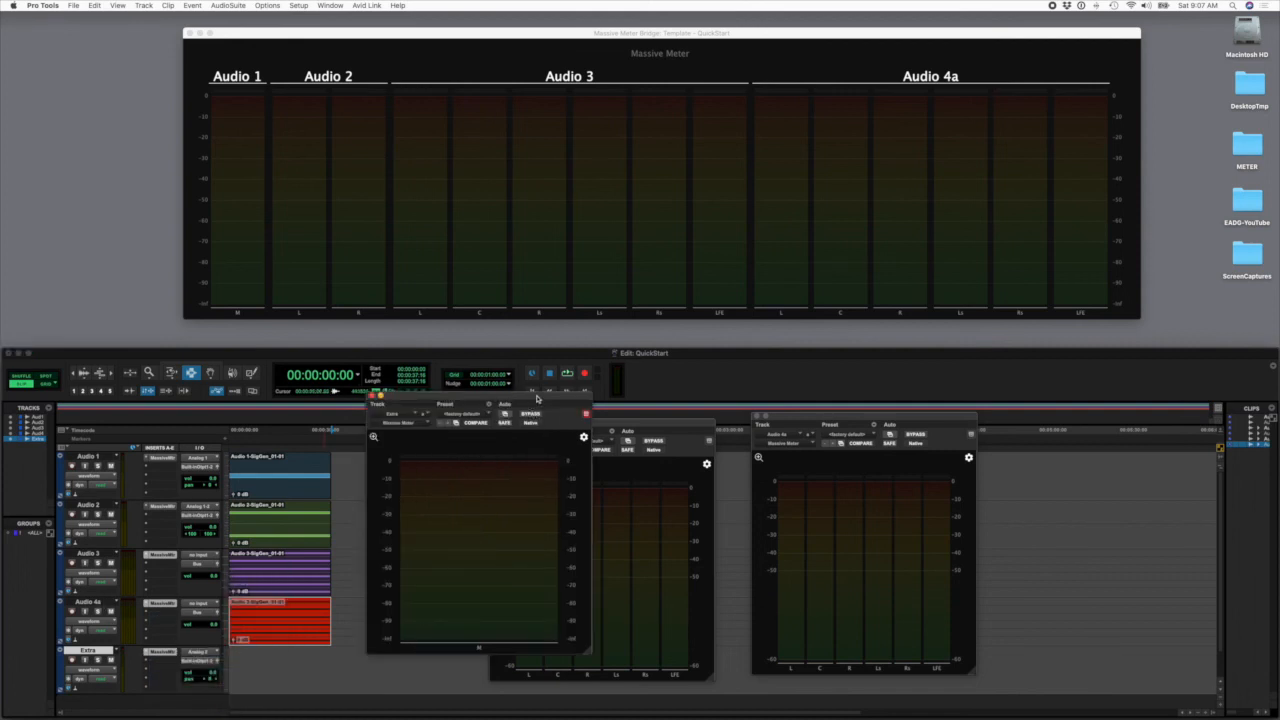
{"action": "left_click_drag", "start_coordinate": [537, 399], "coordinate": [427, 430]}
Rename the Audio 4a track back to Audio 4 in Pro Tools
{"action": "left_click", "coordinate": [810, 117]}
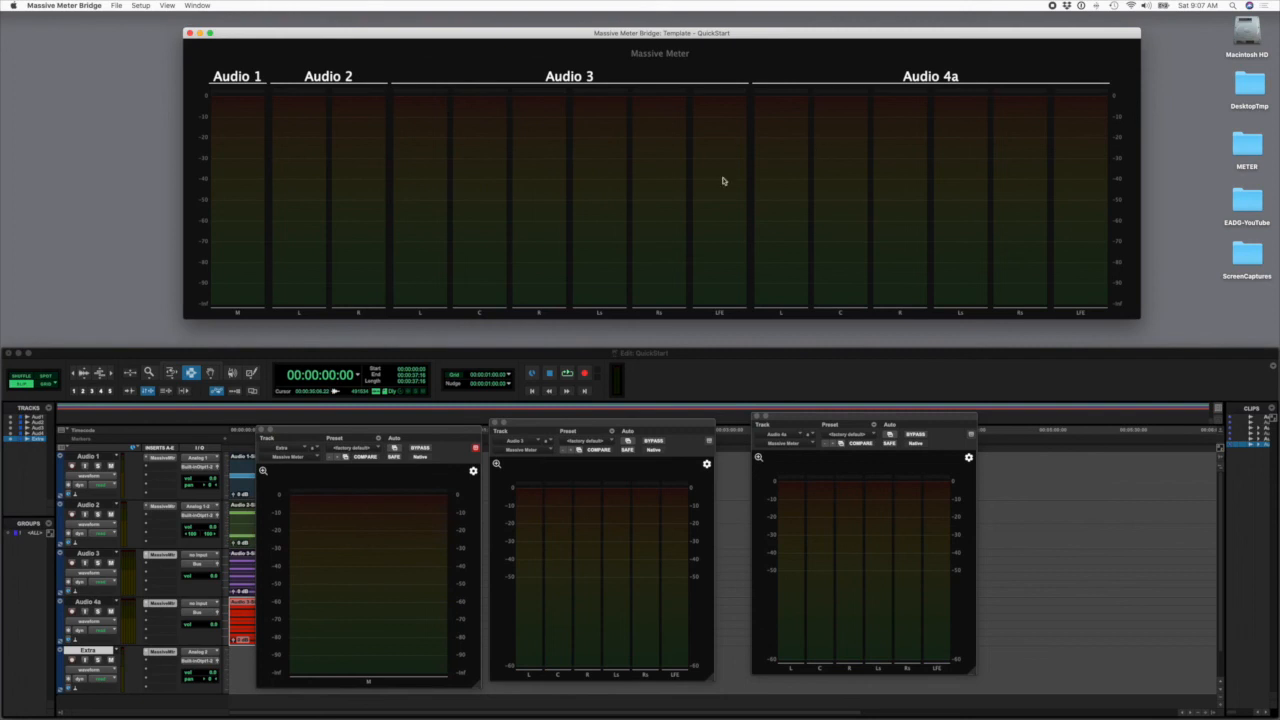
{"action": "double_click", "coordinate": [103, 604]}
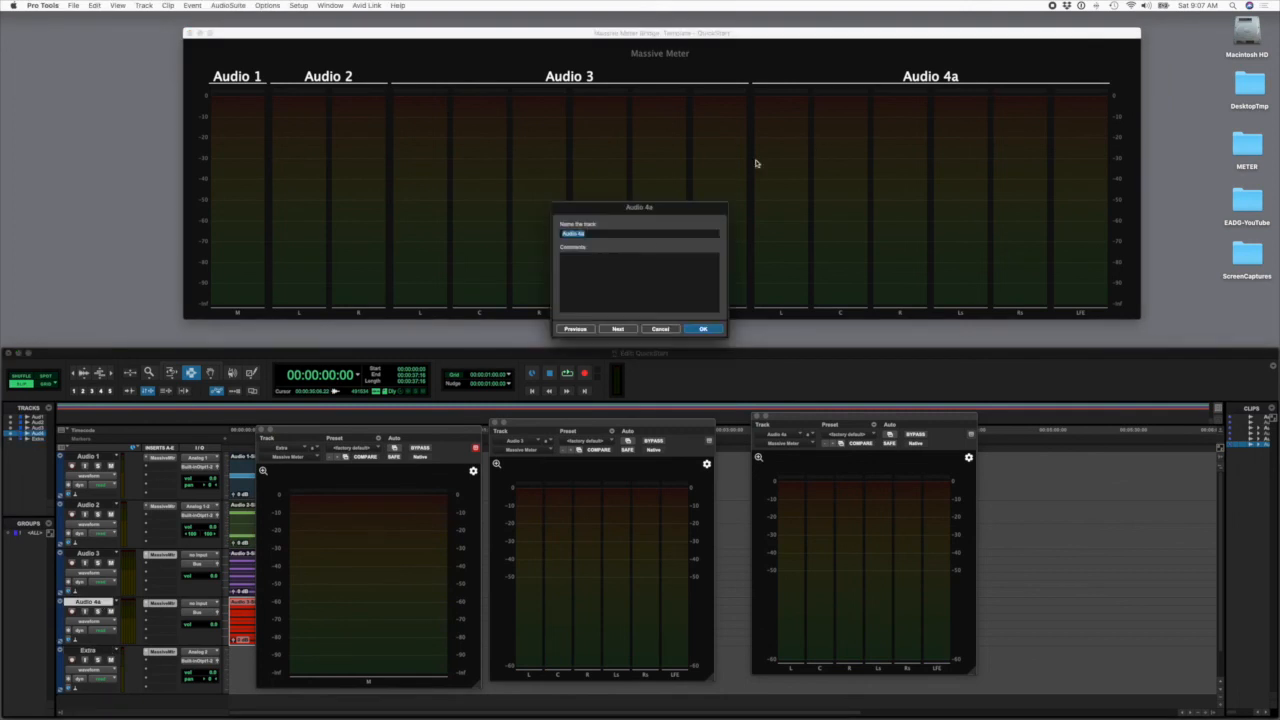
{"action": "left_click", "coordinate": [620, 233]}
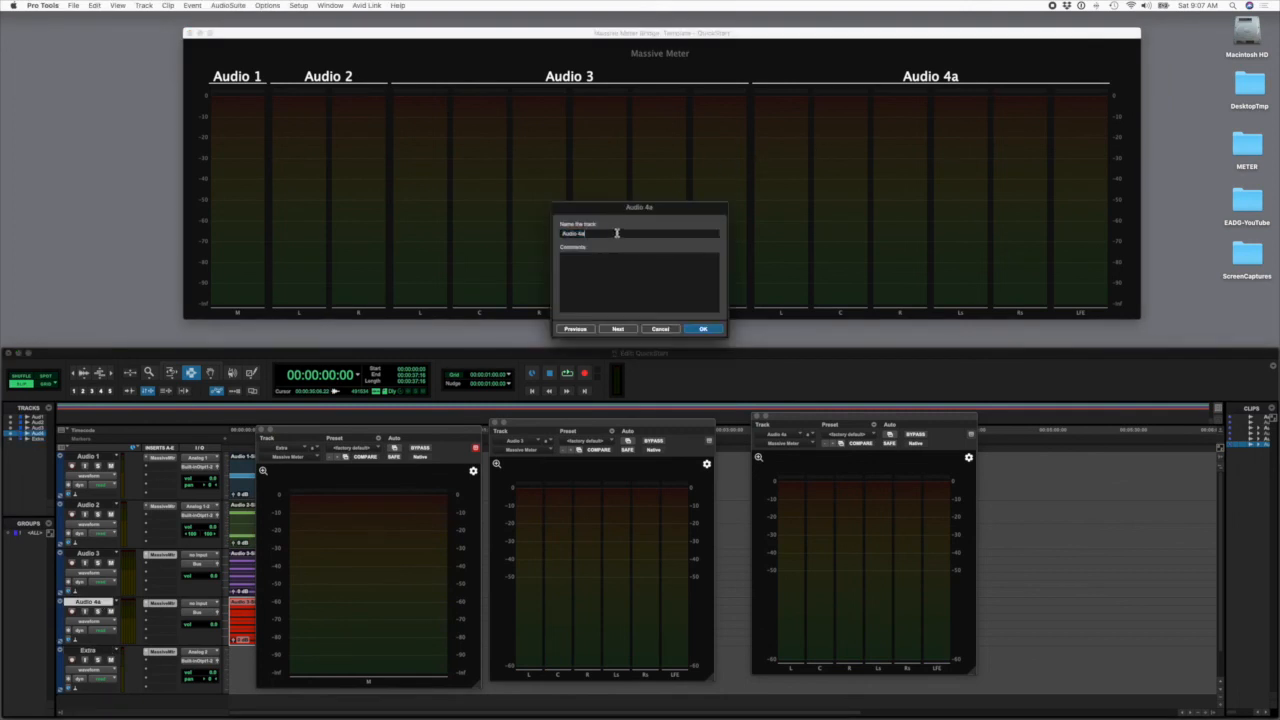
{"action": "left_click", "coordinate": [717, 329]}
Switch to Massive Meter Bridge and rename the template's Audio 4a meter to Audio 4
{"action": "left_click", "coordinate": [846, 233]}
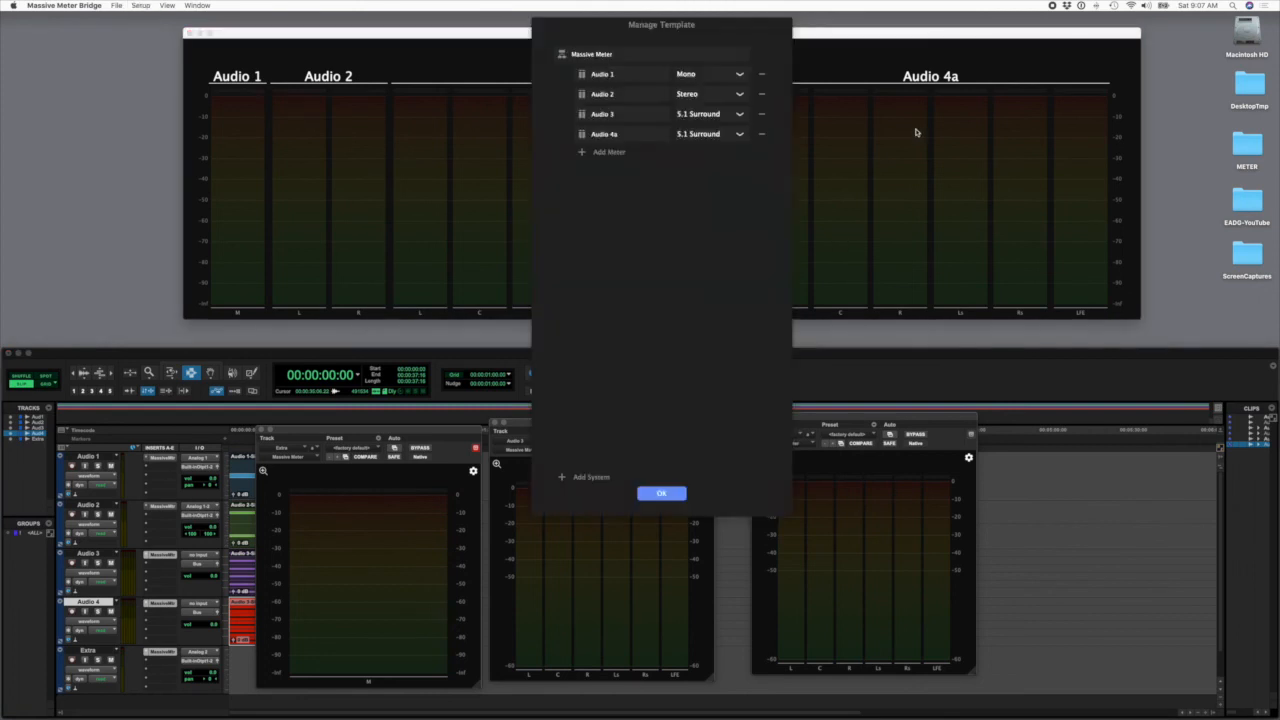
{"action": "left_click", "coordinate": [635, 133]}
{"action": "left_click", "coordinate": [662, 492]}
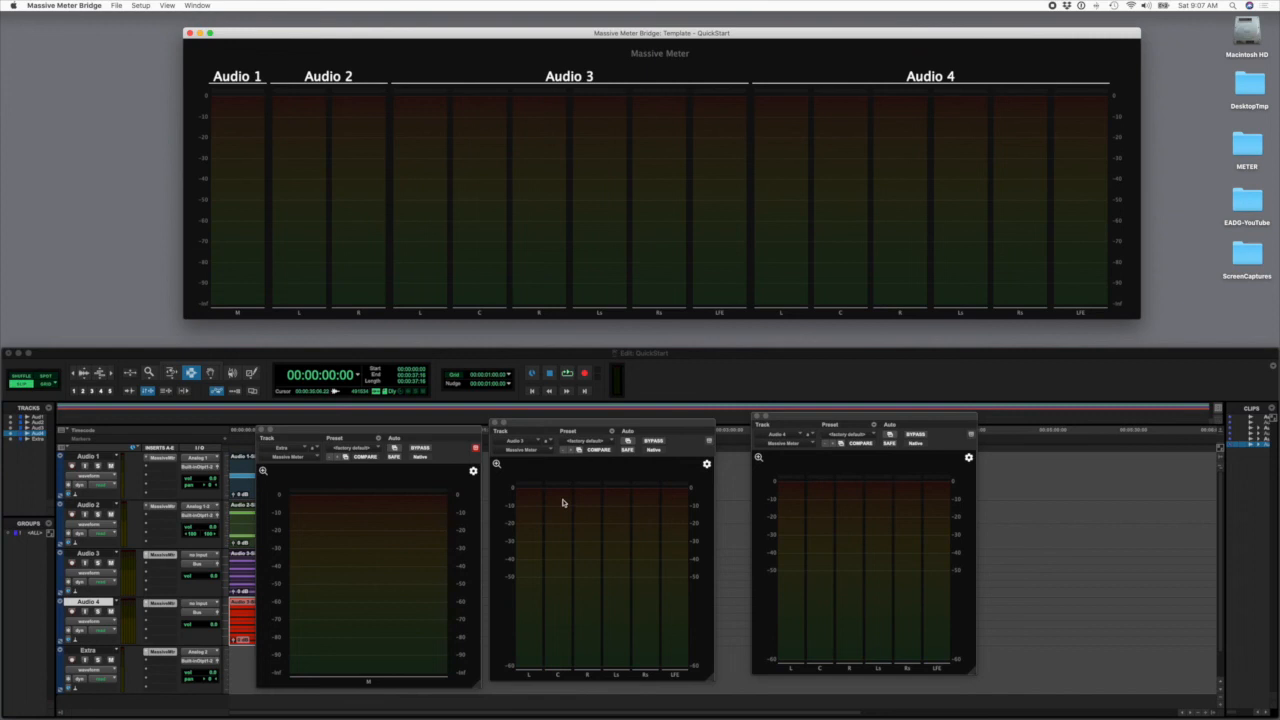
Play and stop the Pro Tools session to check the meters against the renamed Audio 4 track
{"action": "left_click", "coordinate": [692, 404]}
{"action": "key", "text": "space"}
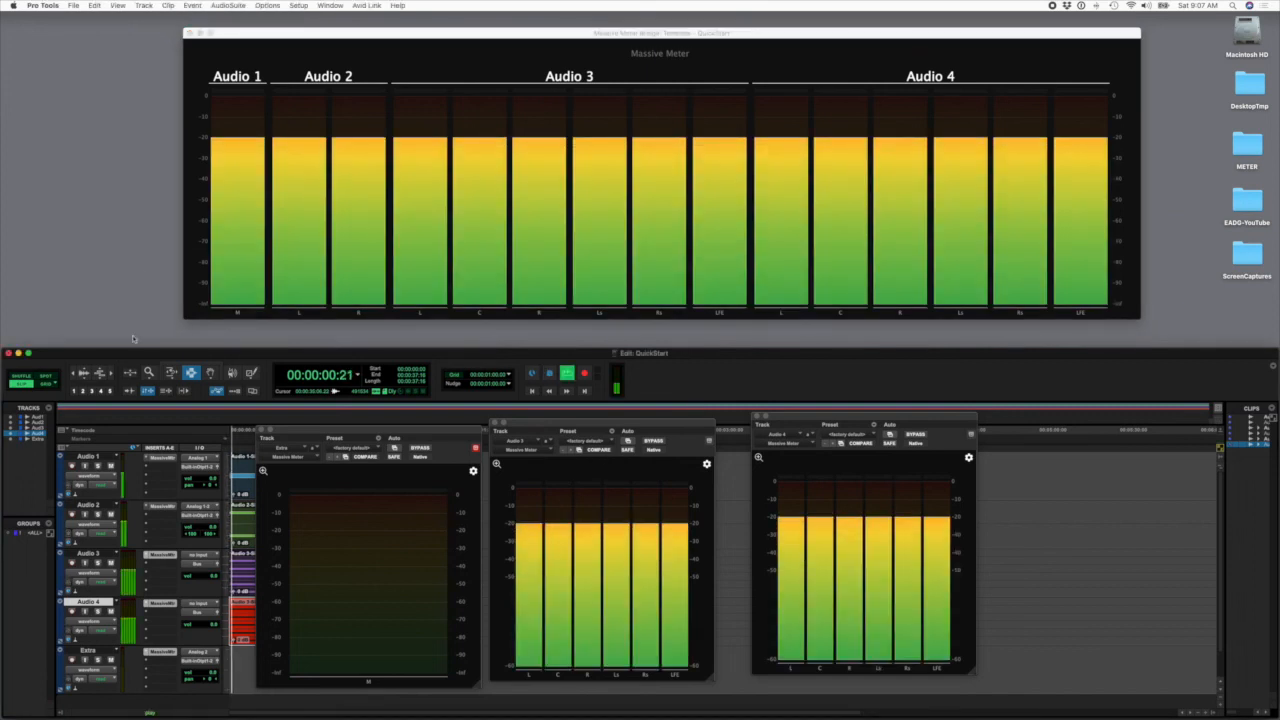
{"action": "key", "text": "space"}
Move the Extra plug-in window off the clips and copy the Audio 1 clip to the start of the Extra track
{"action": "left_click_drag", "start_coordinate": [395, 433], "coordinate": [1057, 401]}
{"action": "left_click", "coordinate": [280, 477]}
{"action": "key", "text": "super+c"}
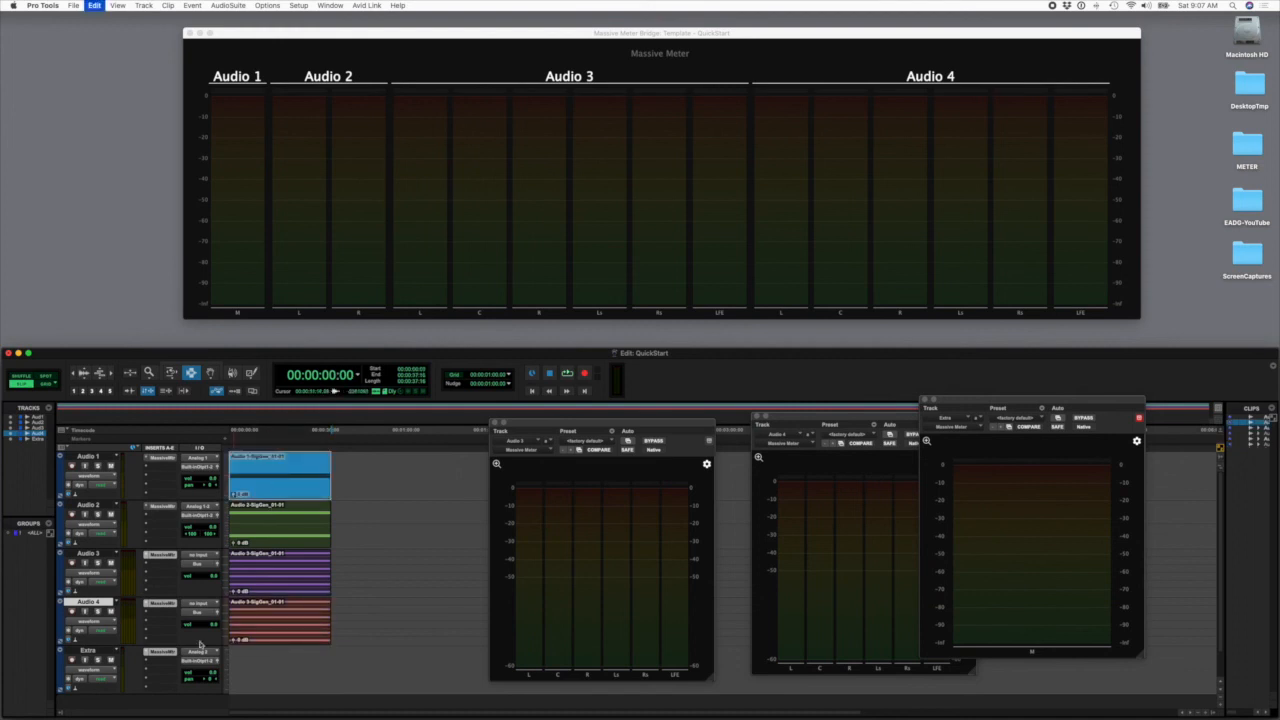
{"action": "left_click", "coordinate": [271, 668]}
{"action": "left_click", "coordinate": [532, 391]}
{"action": "key", "text": "super+v"}
Play the session with the Extra plug-in window beside the Audio 3 one, compare it with the bridge, and stop playback
{"action": "key", "text": "space"}
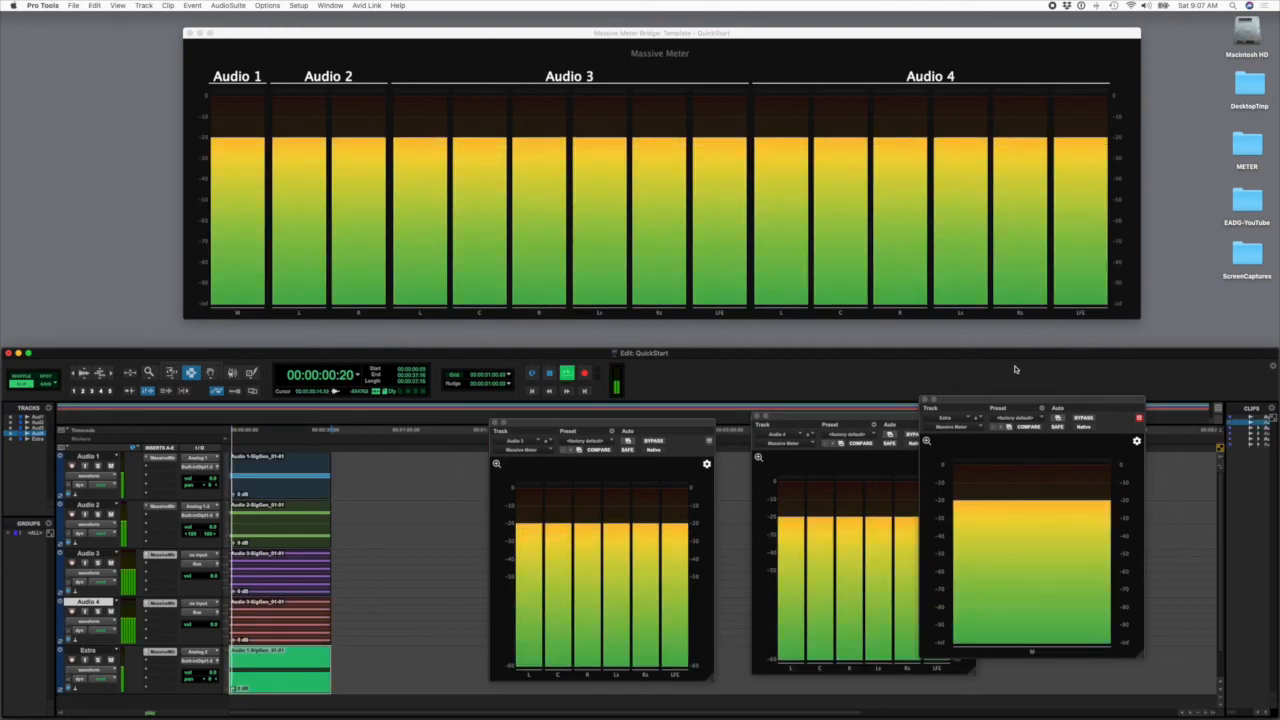
{"action": "left_click_drag", "start_coordinate": [992, 405], "coordinate": [340, 425]}
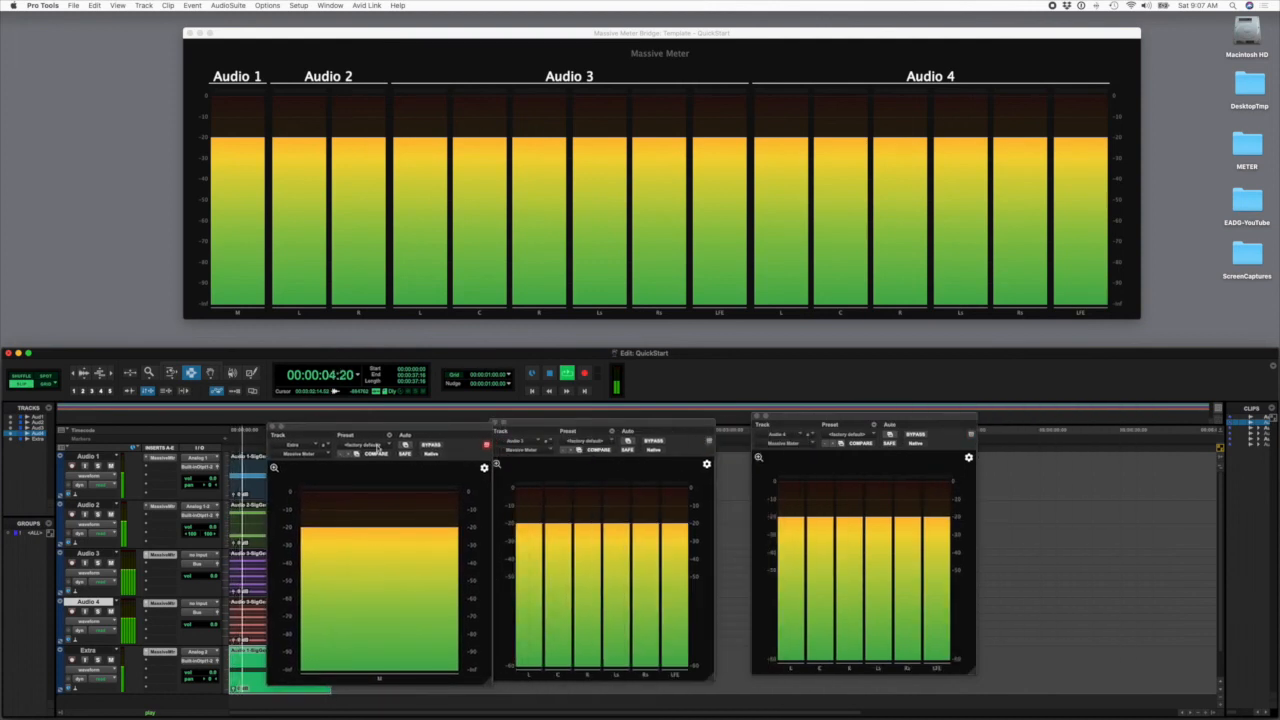
{"action": "left_click", "coordinate": [936, 176]}
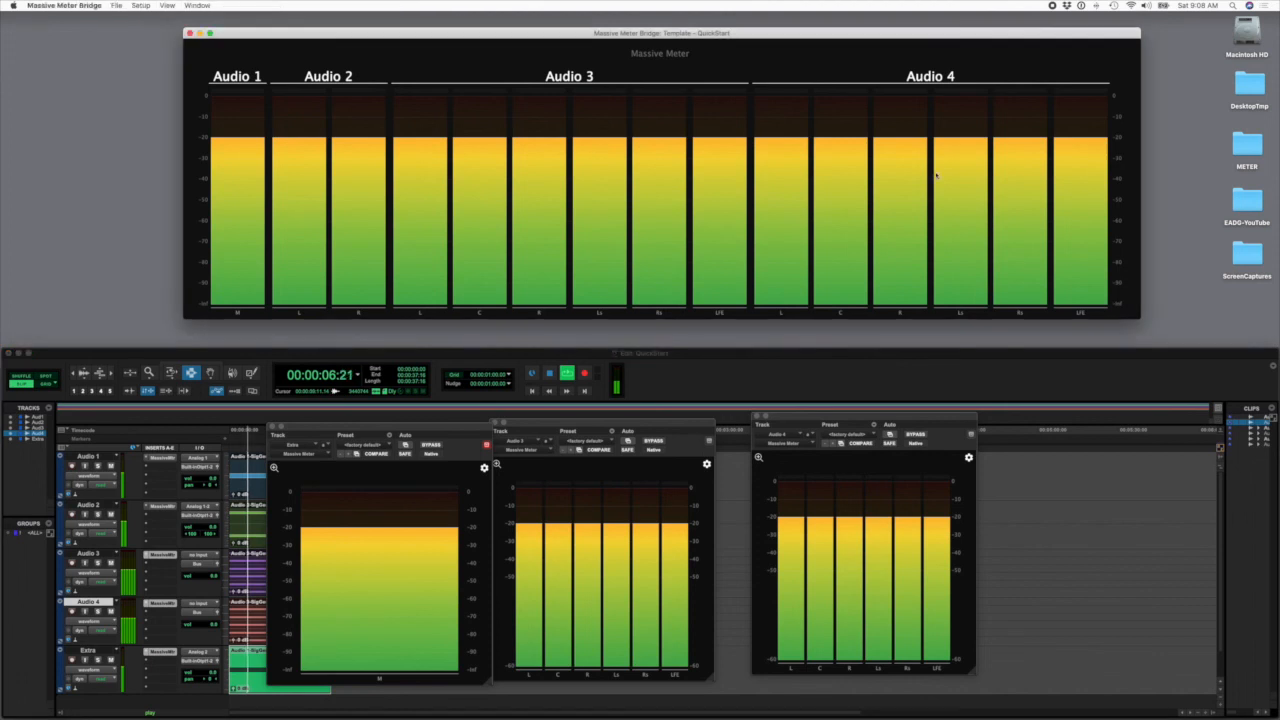
{"action": "left_click", "coordinate": [808, 358]}
{"action": "key", "text": "space"}
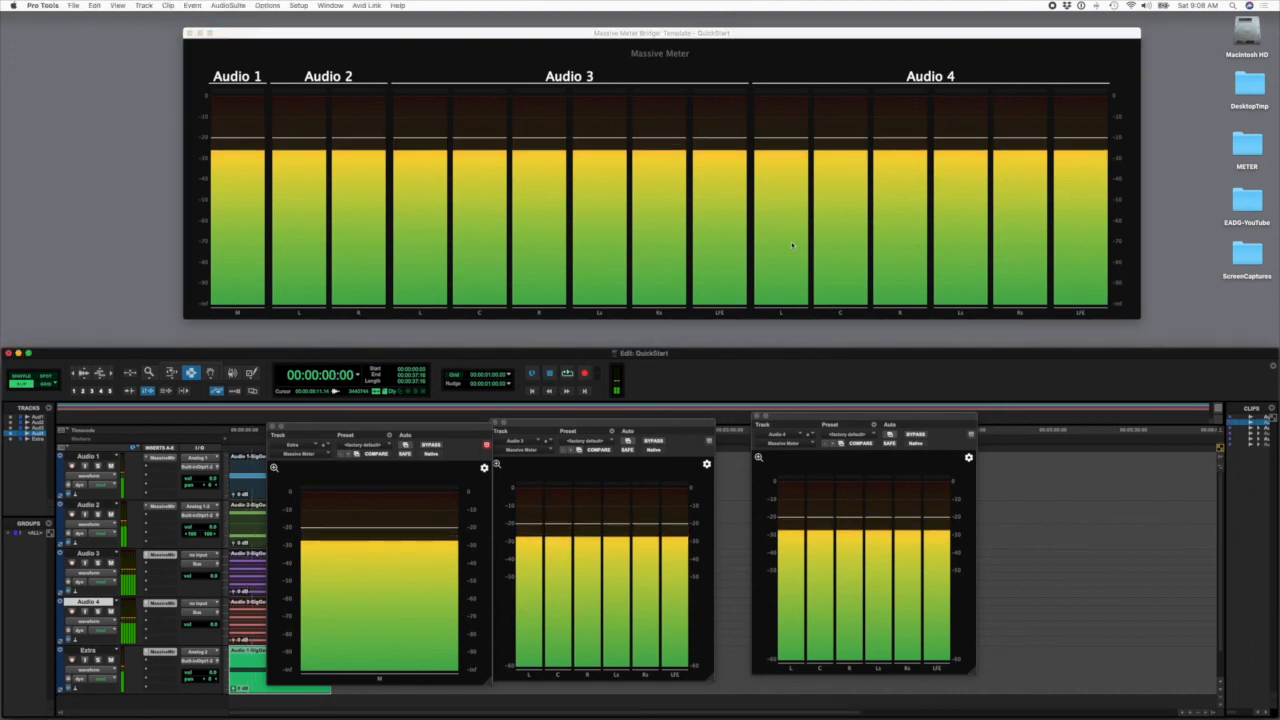
Add a mono meter named Extra to the Massive Meter system in the bridge template
{"action": "left_click", "coordinate": [792, 245]}
{"action": "key", "text": "super+t"}
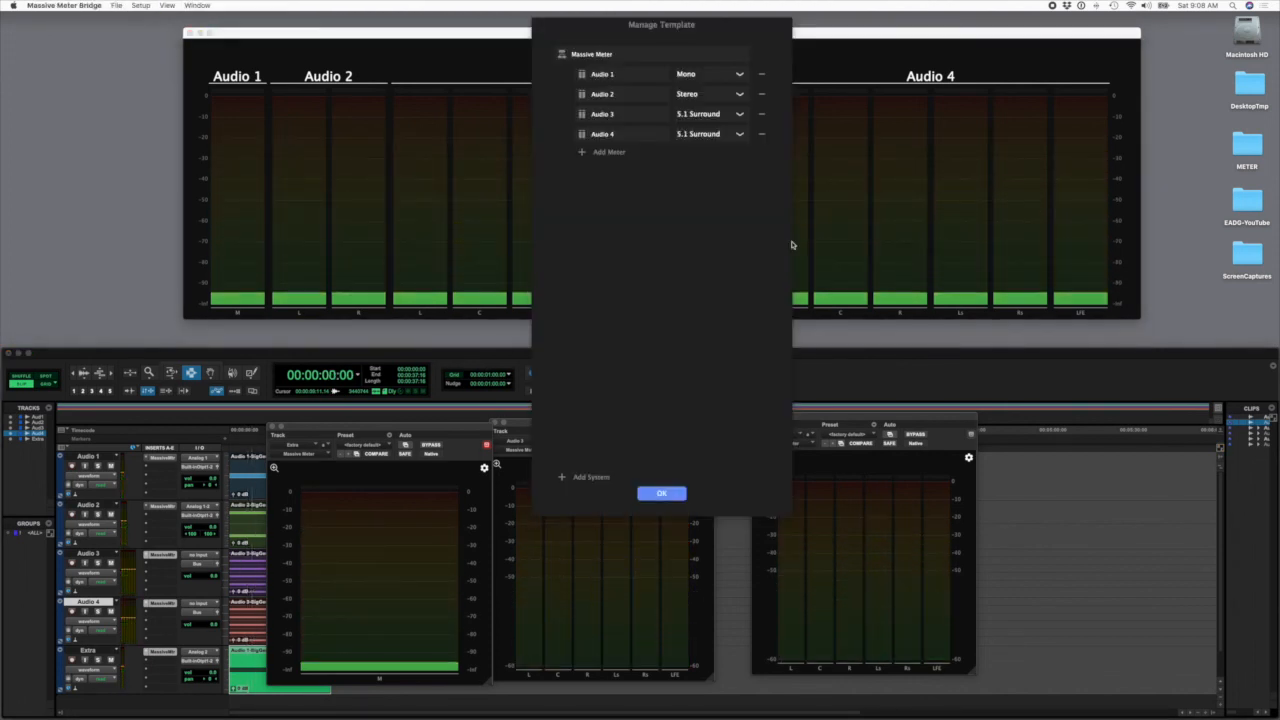
{"action": "left_click", "coordinate": [584, 155]}
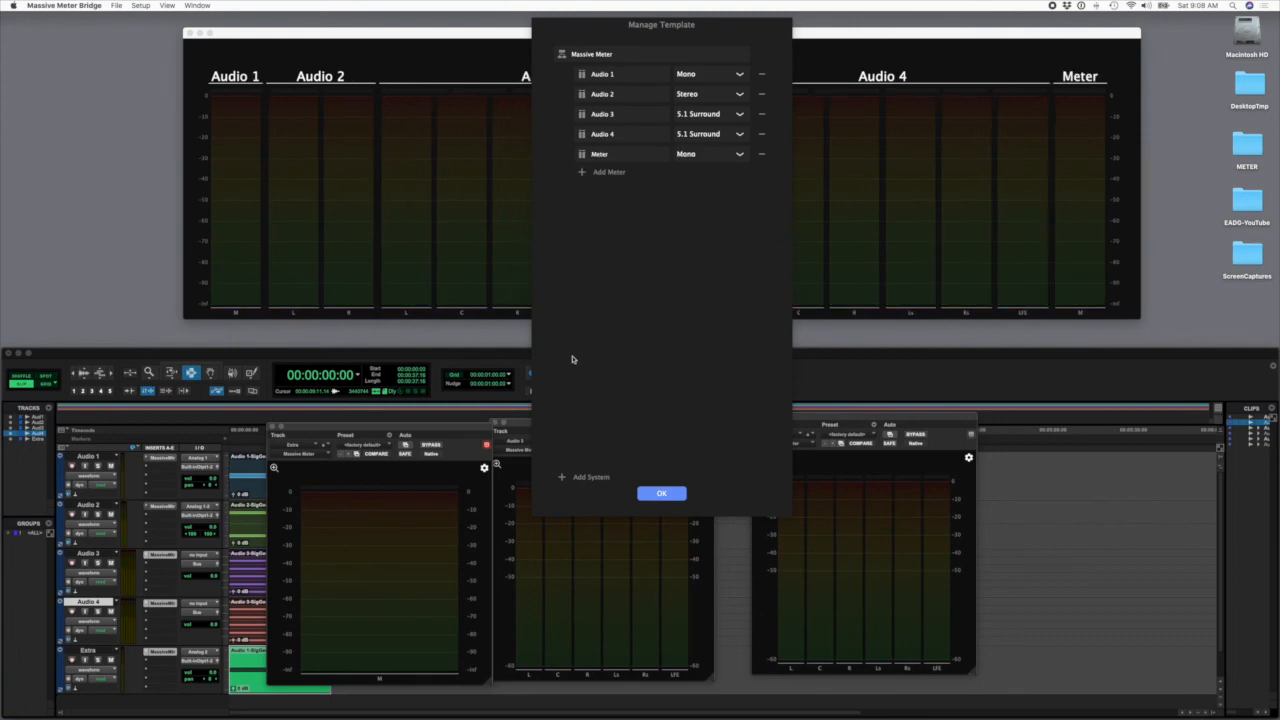
{"action": "left_click", "coordinate": [637, 149]}
{"action": "type", "text": "Extra"}
{"action": "left_click", "coordinate": [664, 493]}
Play and stop the Pro Tools session to check the Extra meter, and return to Massive Meter Bridge
{"action": "left_click", "coordinate": [950, 387]}
{"action": "key", "text": "space"}
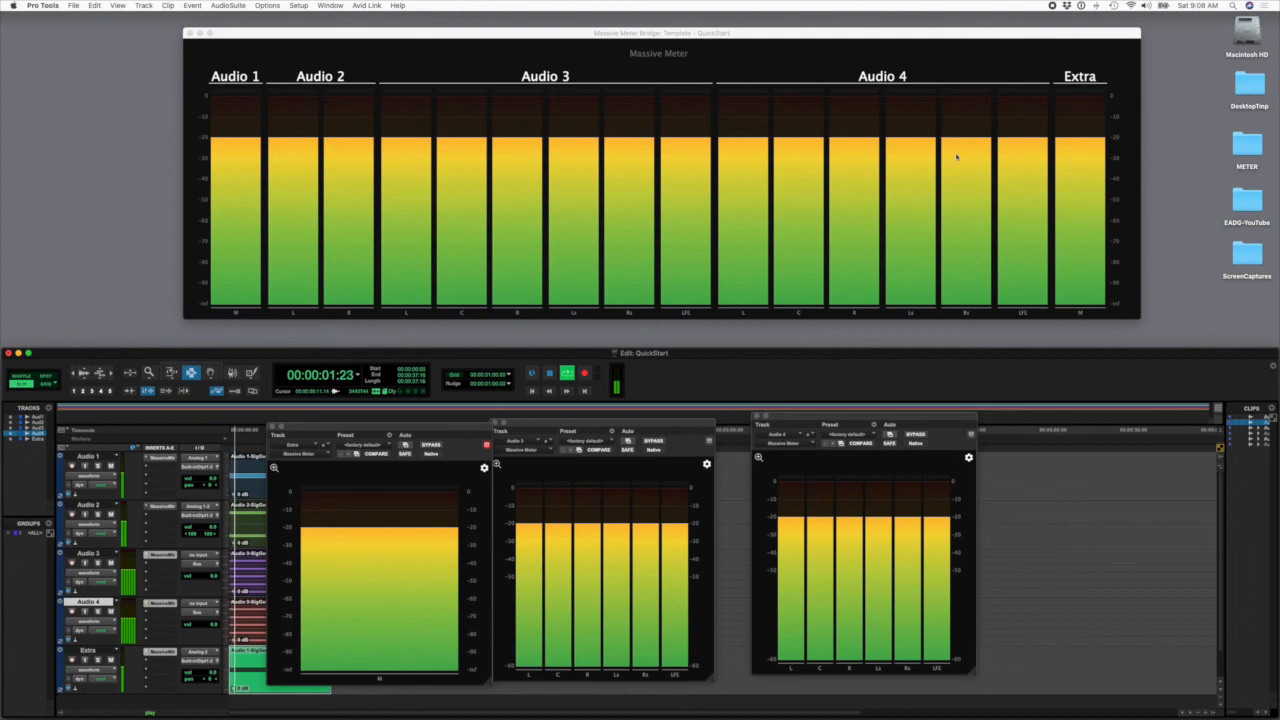
{"action": "key", "text": "space"}
{"action": "left_click", "coordinate": [867, 168]}
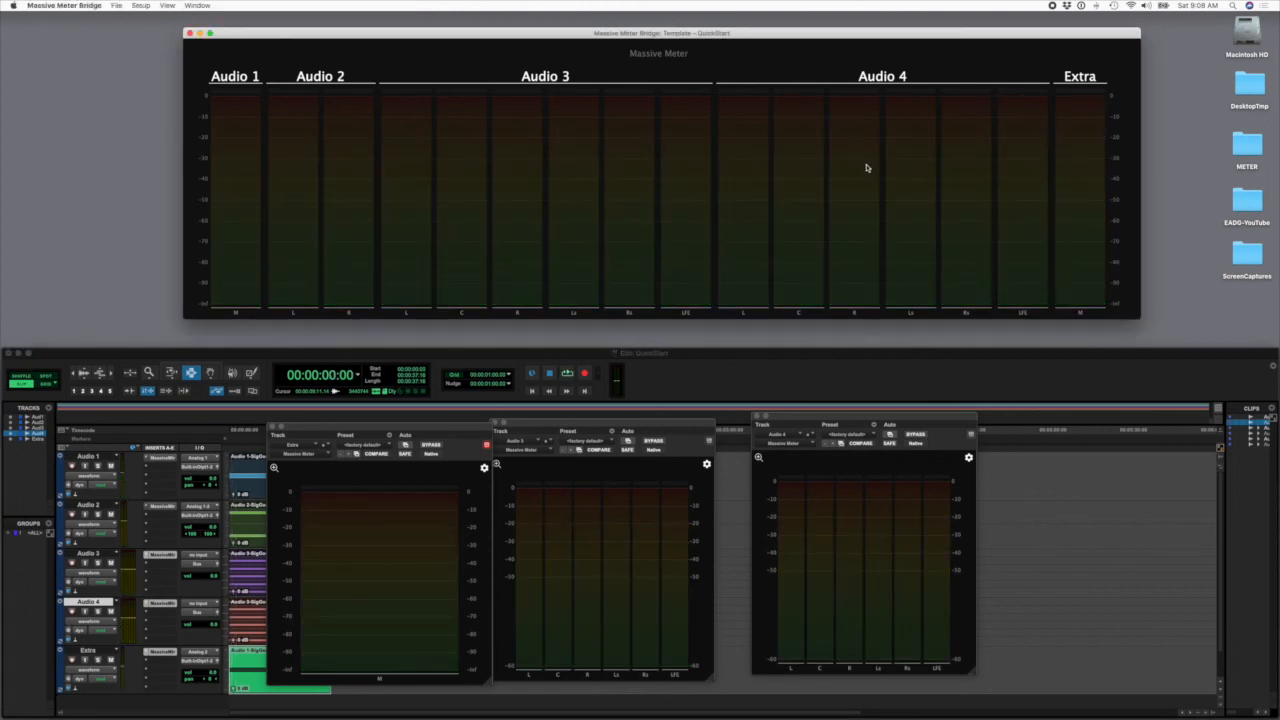